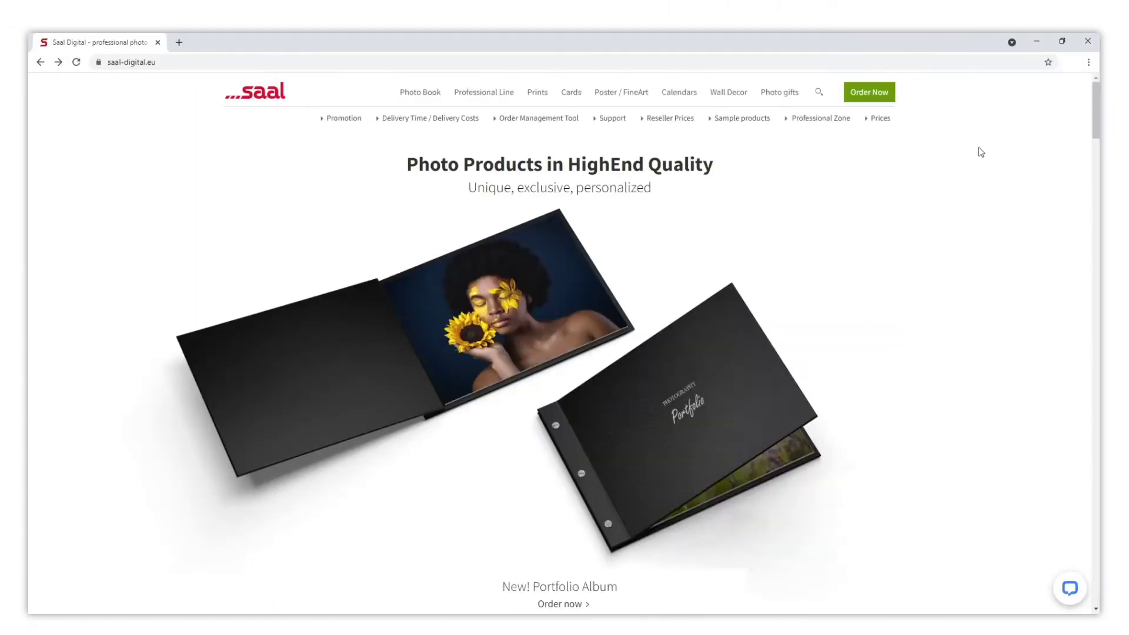
Go to the Professional zone's PDF upload instructions and scroll down to the Photo Book template table.
mouse_move(1091, 113)
left_mouse_down()
mouse_move(1086, 247)
mouse_move(1089, 110)
left_mouse_up()
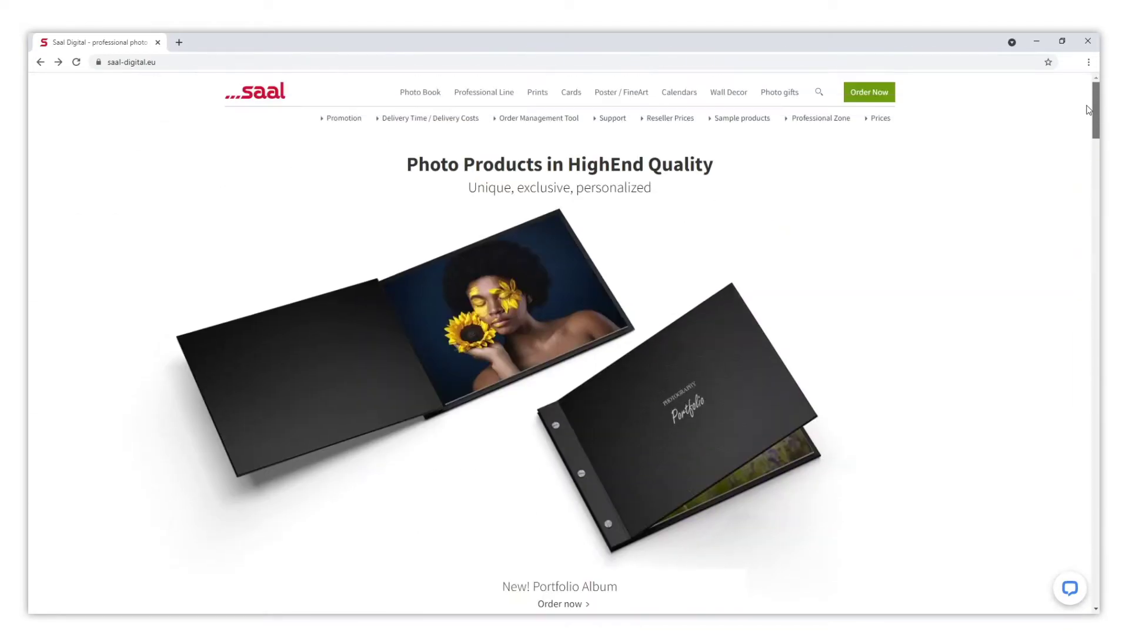
left_click(828, 120)
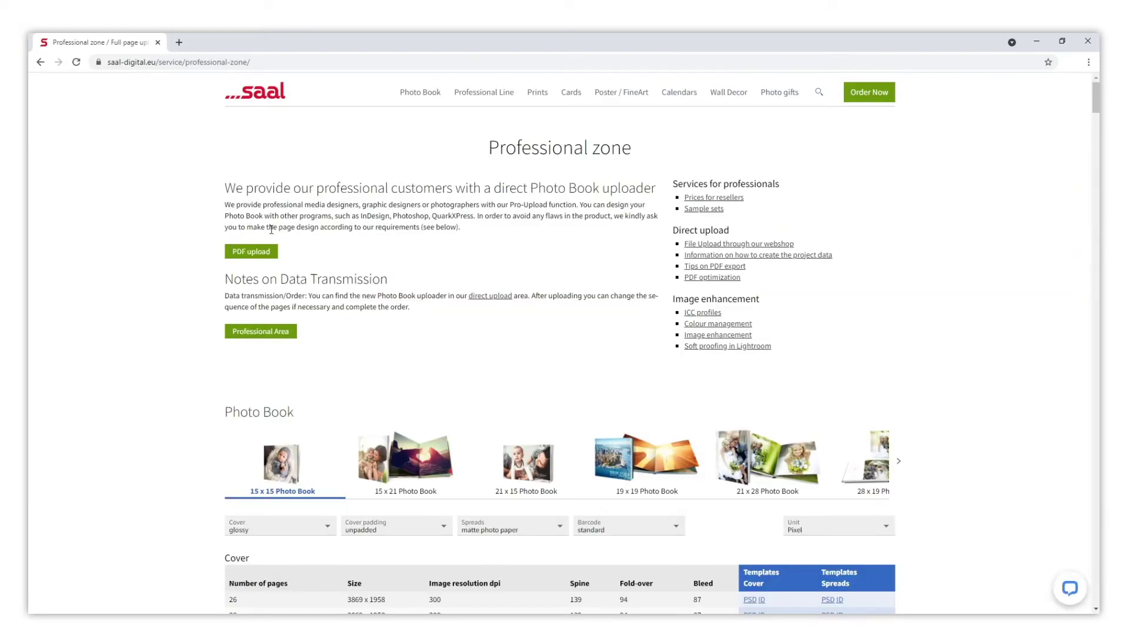
left_click(259, 251)
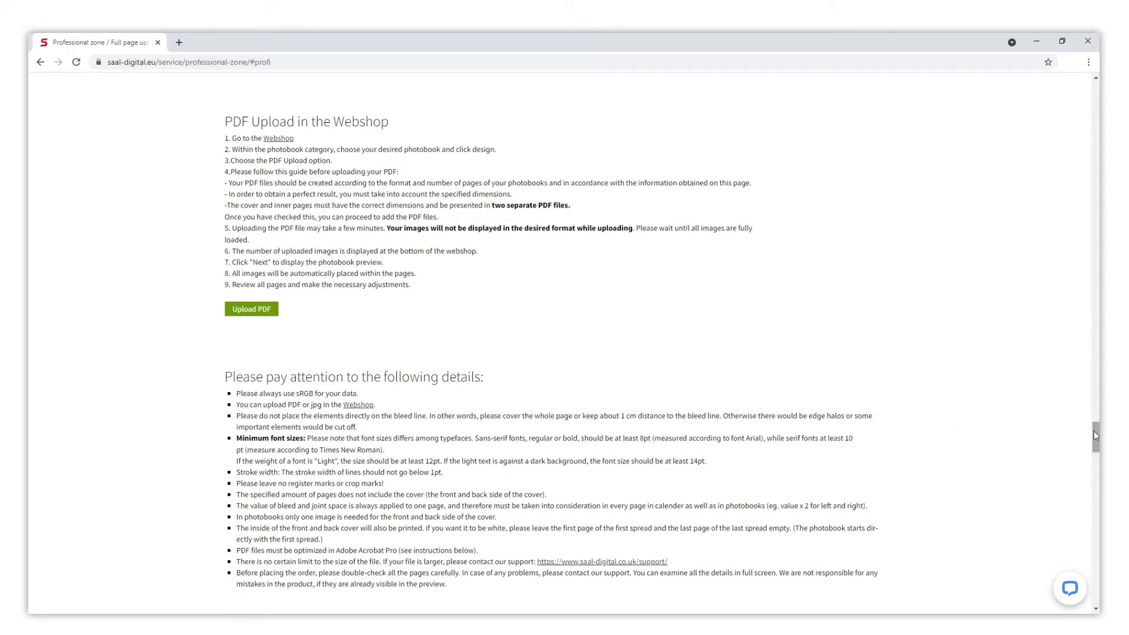
left_click_drag(1093, 436, 1079, 112)
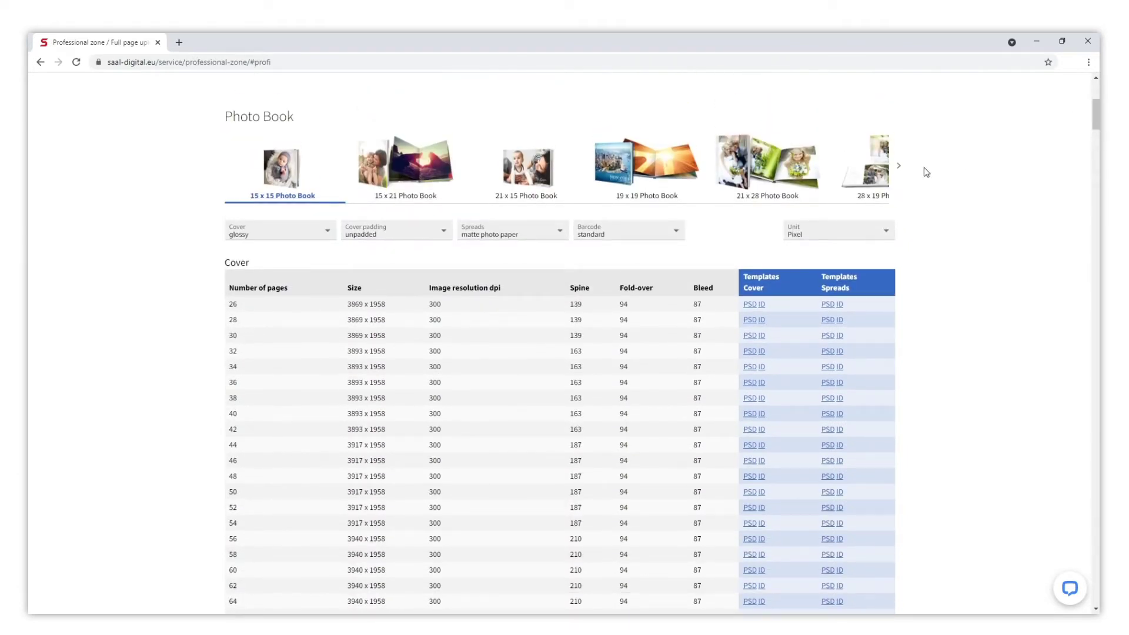
Show the 28 x 19 Photo Book templates with a padded cover and download the 60-page cover PSD.
left_click(902, 190)
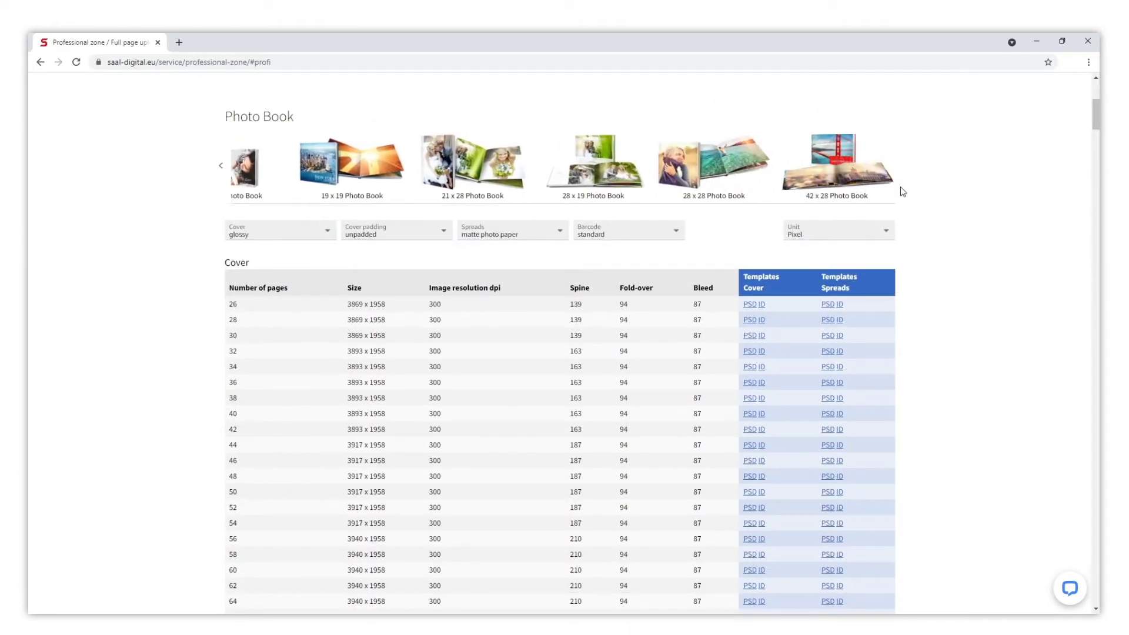
left_click(595, 184)
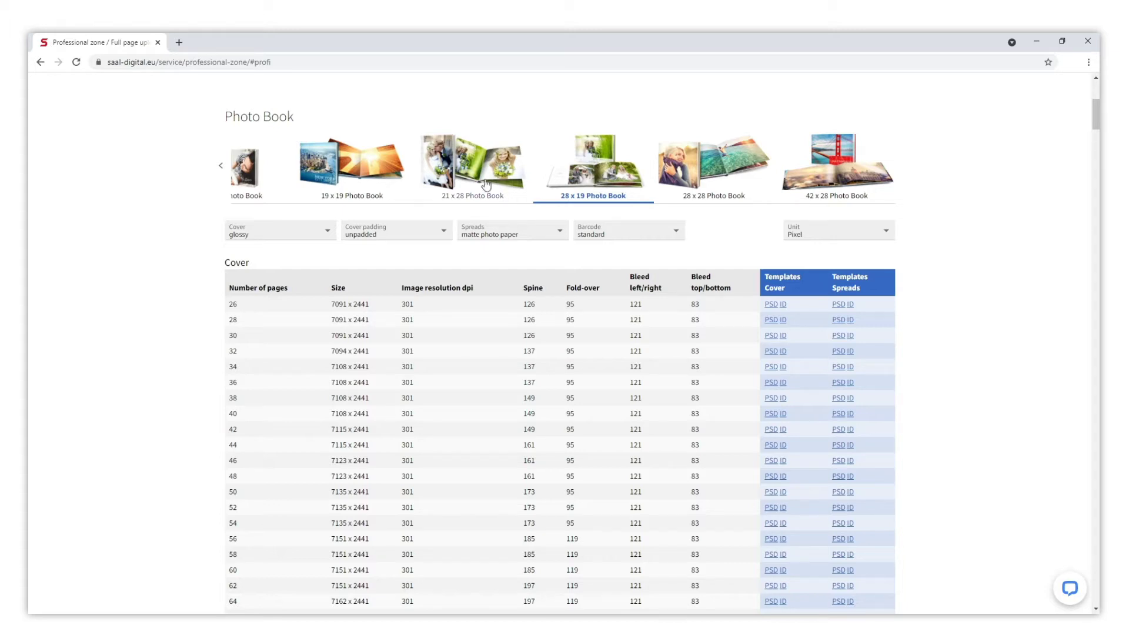
left_click(440, 230)
left_click(417, 264)
left_click(771, 571)
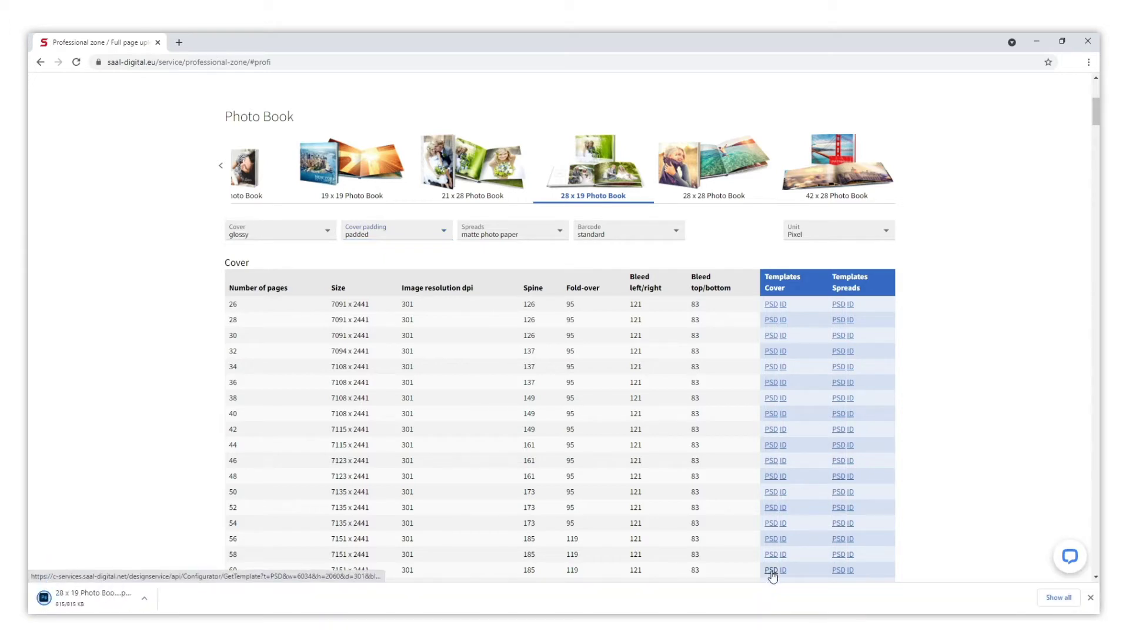
Download the 60-page spreads PSD and switch to the spreads template document.
left_click(831, 573)
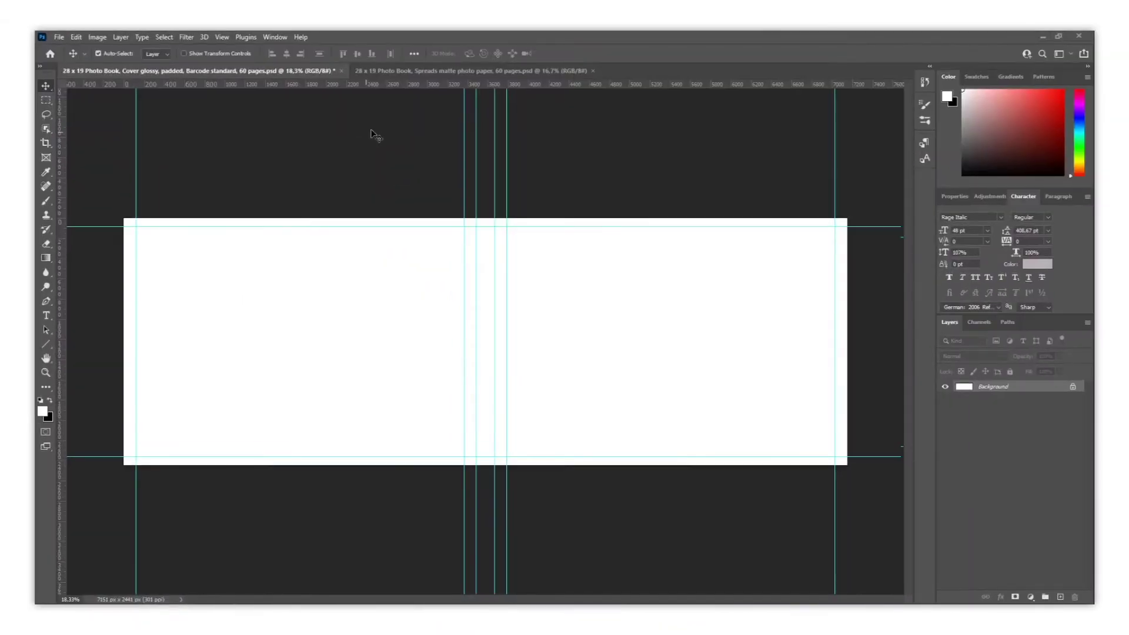
left_click(401, 71)
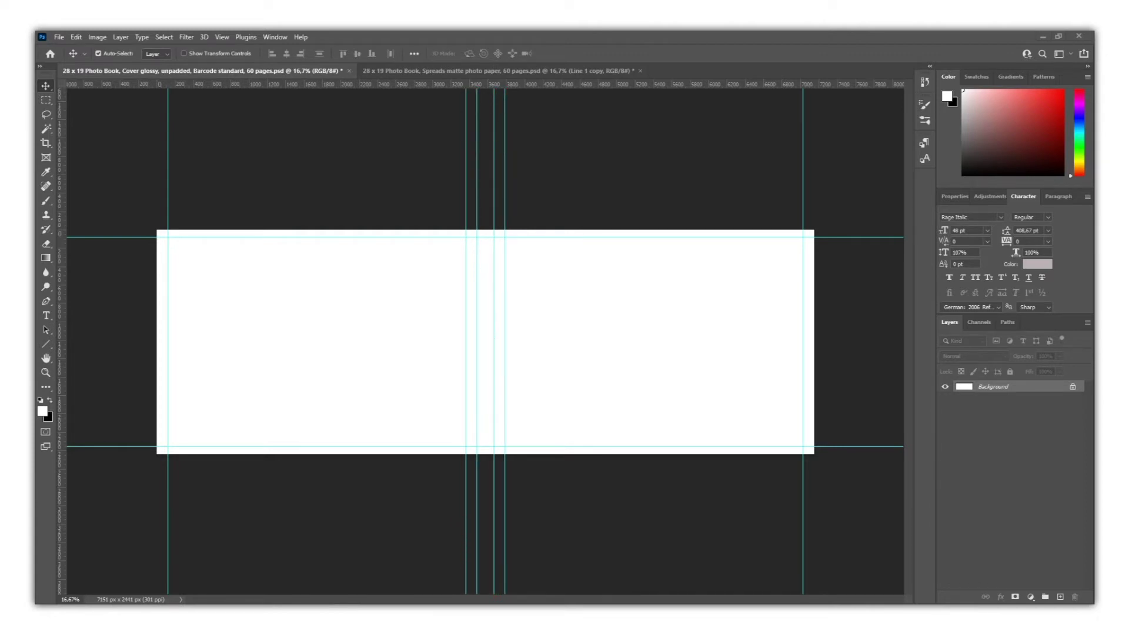
Place photo 001 against the spine guide and stretch it leftward across the cover.
left_click_drag(329, 330, 784, 353)
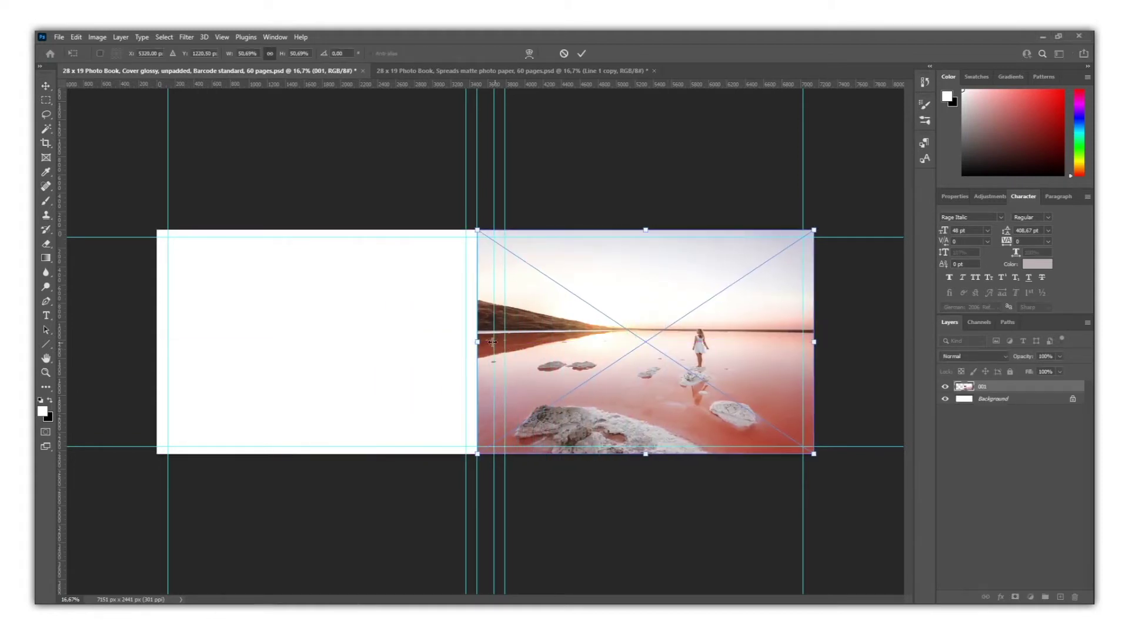
left_click_drag(478, 341, 302, 341)
key("Return")
Draw a wide white diagonal line shape on the left and move a duplicate to the lower-right corner.
key("u")
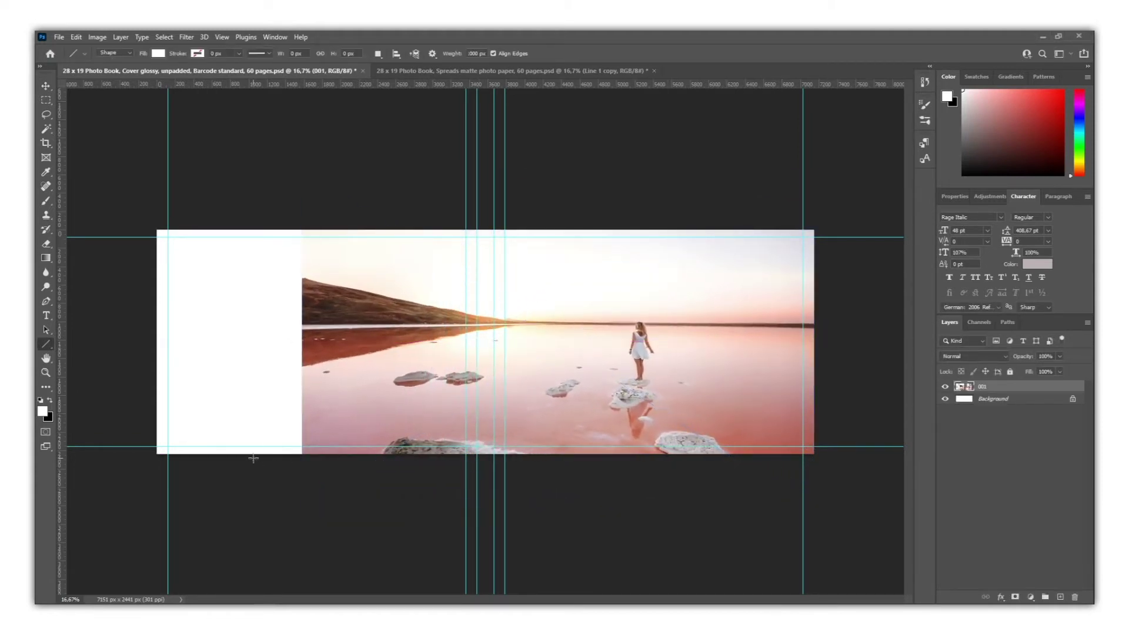
left_click_drag(252, 458, 460, 171)
left_click_drag(317, 283, 264, 236)
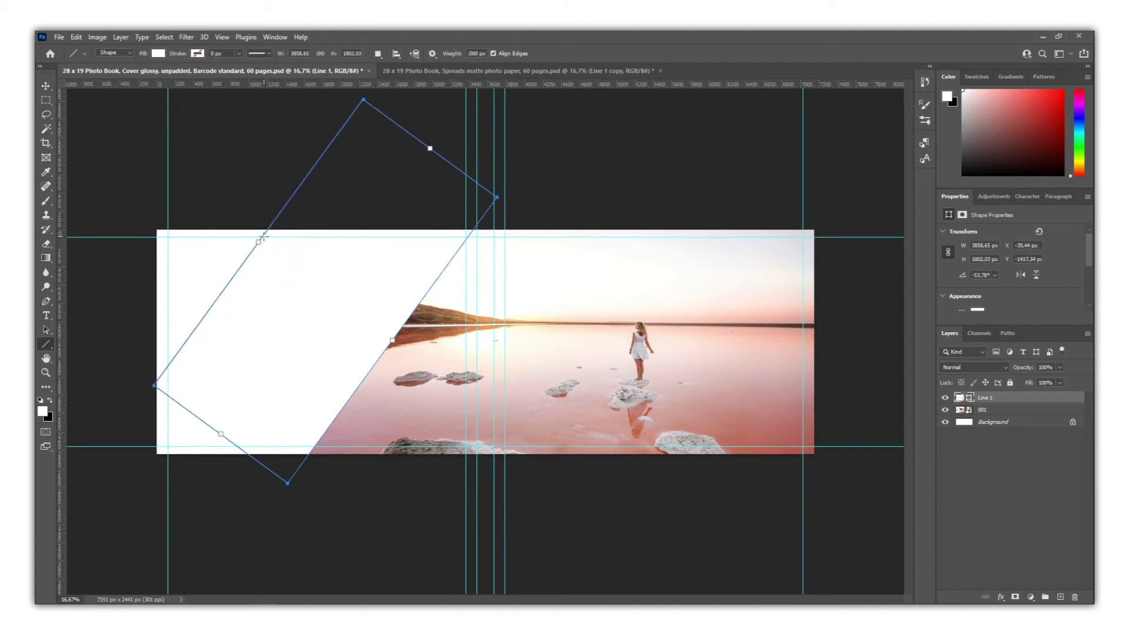
left_click_drag(967, 398, 1060, 597)
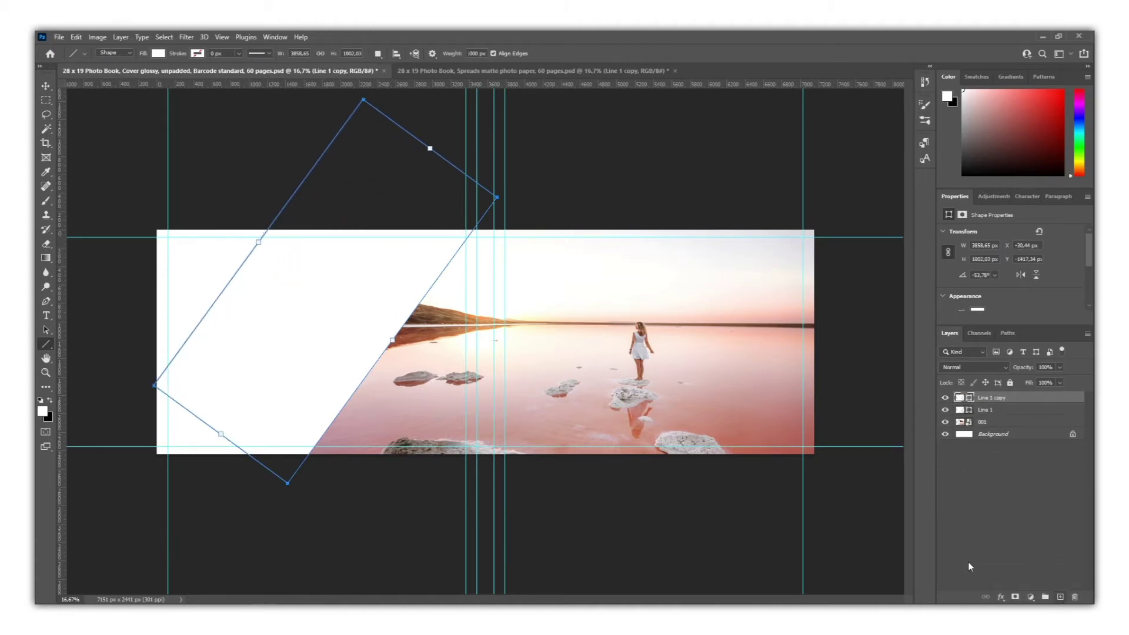
key("v")
left_click_drag(485, 414, 866, 506)
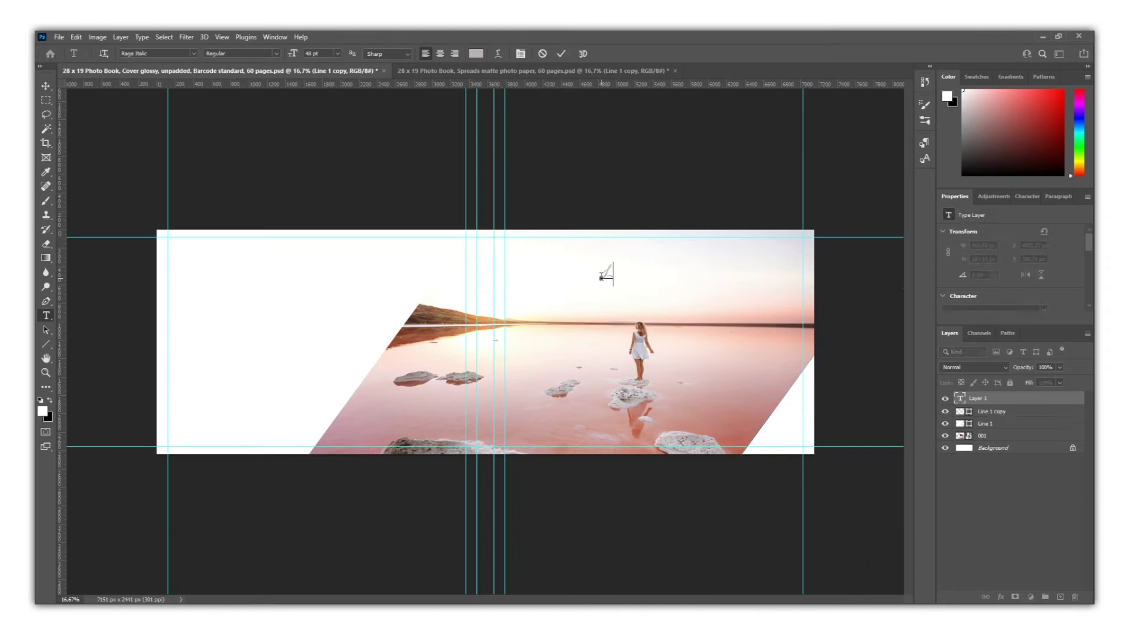
Nudge the Landscapes title down and add '2019' beneath it at 37 pt.
left_click_drag(646, 270, 647, 276)
left_click(998, 503)
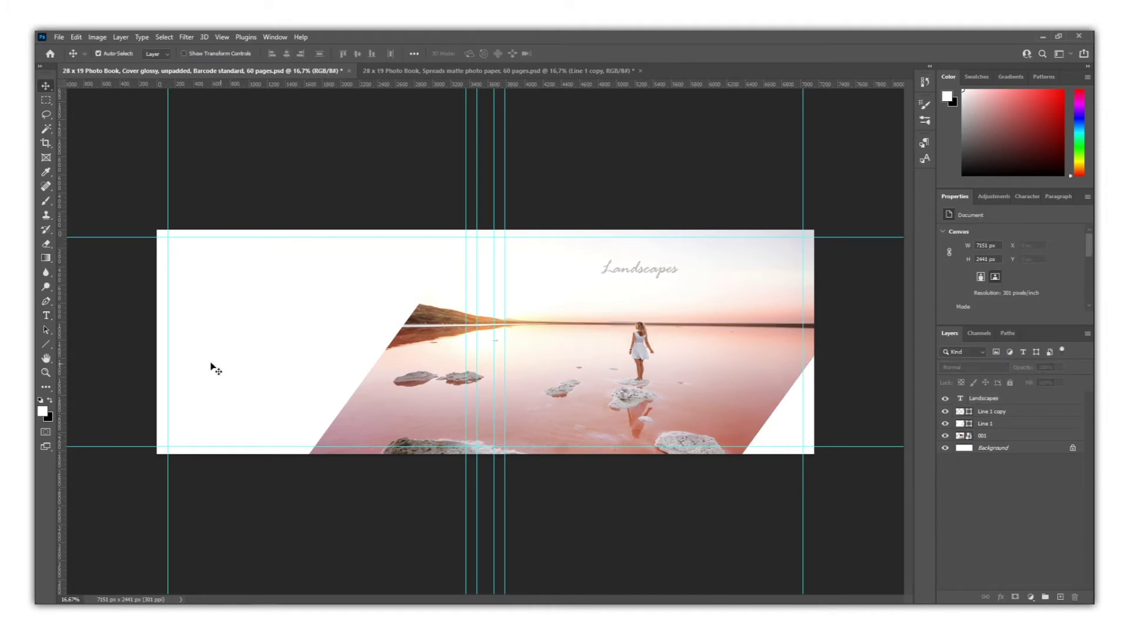
key("t")
left_click(622, 294)
type("2019")
key("ctrl+a")
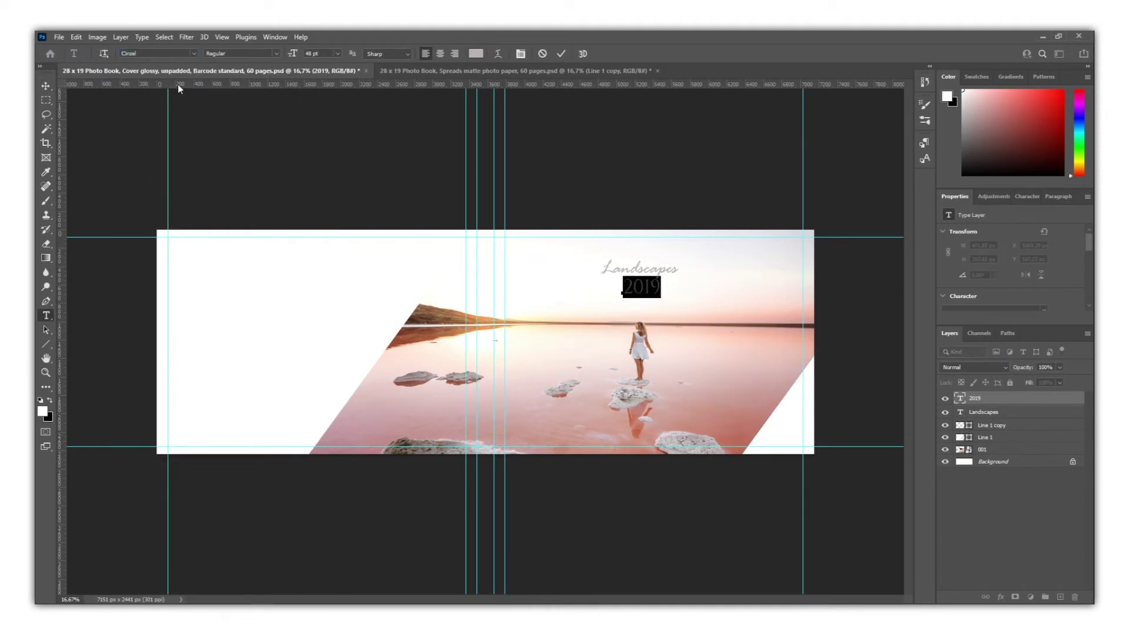
left_click(319, 54)
type("37")
key("ctrl+Return")
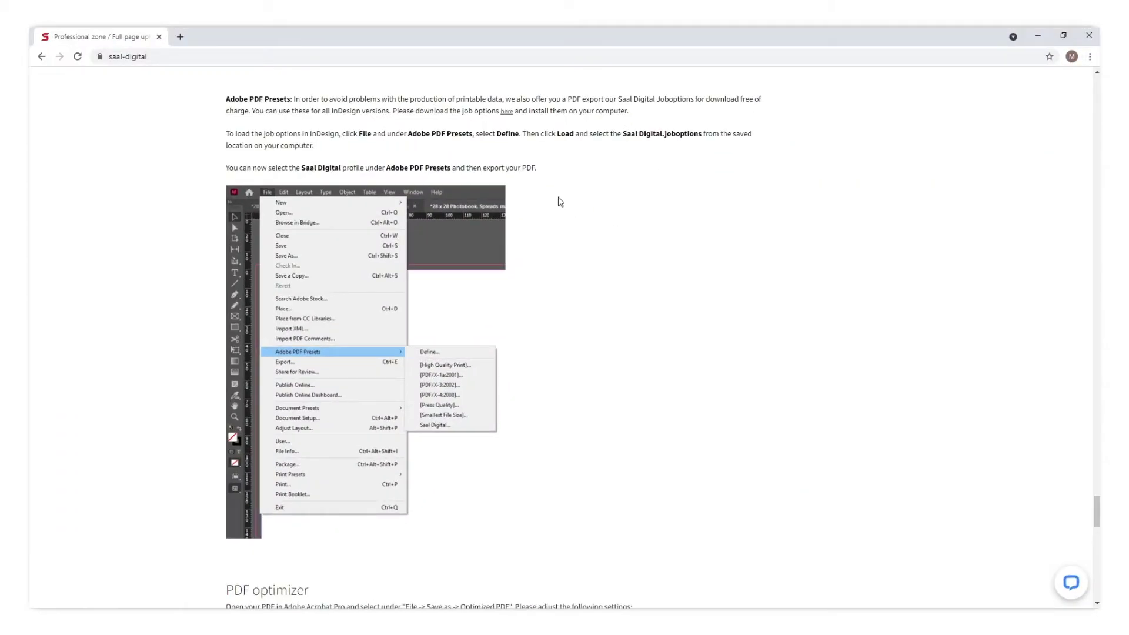
Download the Saal Digital job options and load them as an Adobe PDF preset.
left_click(509, 115)
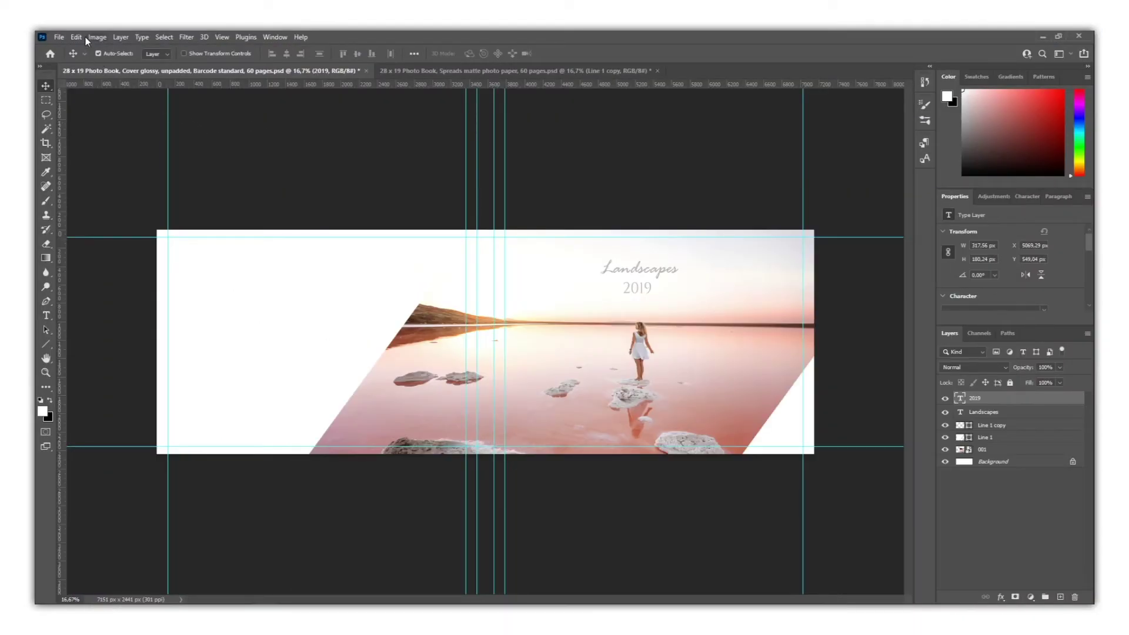
left_click(77, 37)
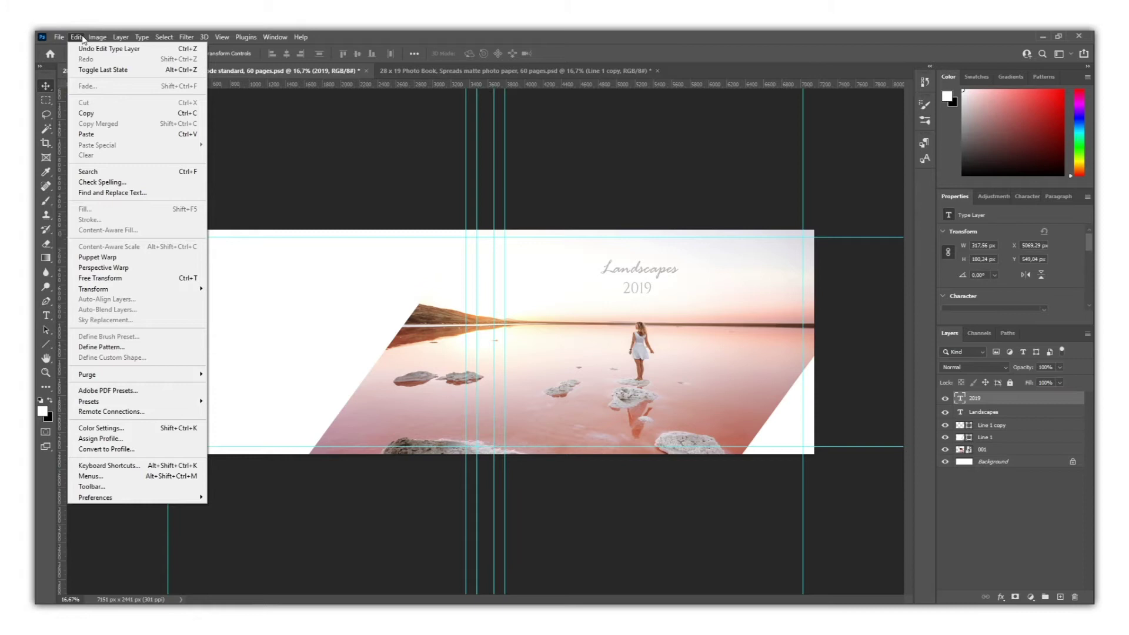
left_click(147, 390)
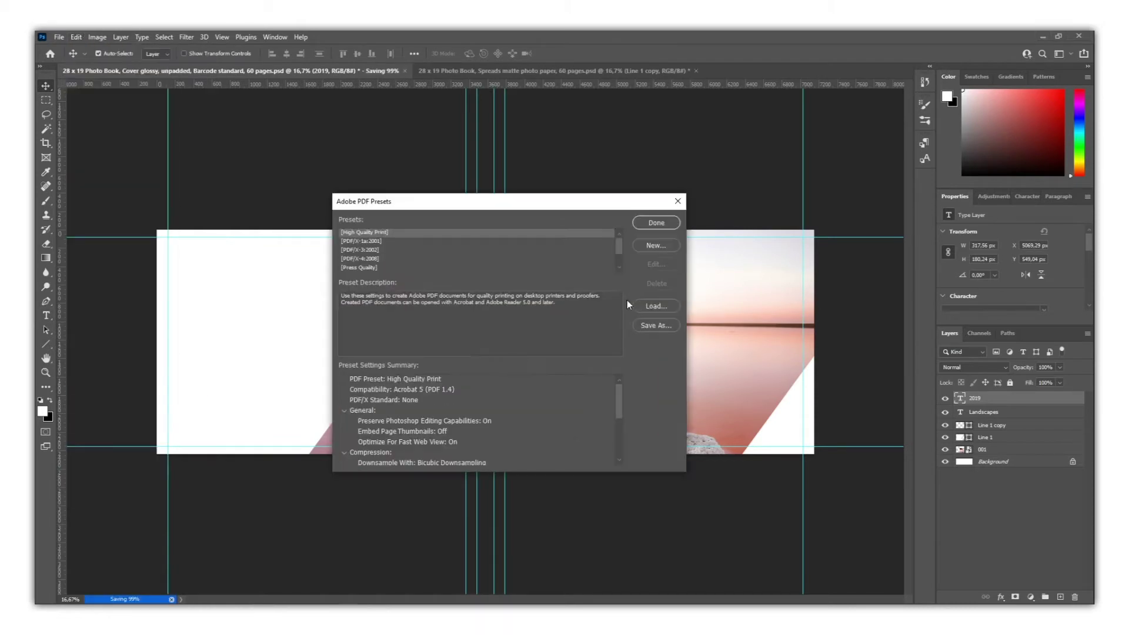
left_click(653, 306)
left_click(439, 270)
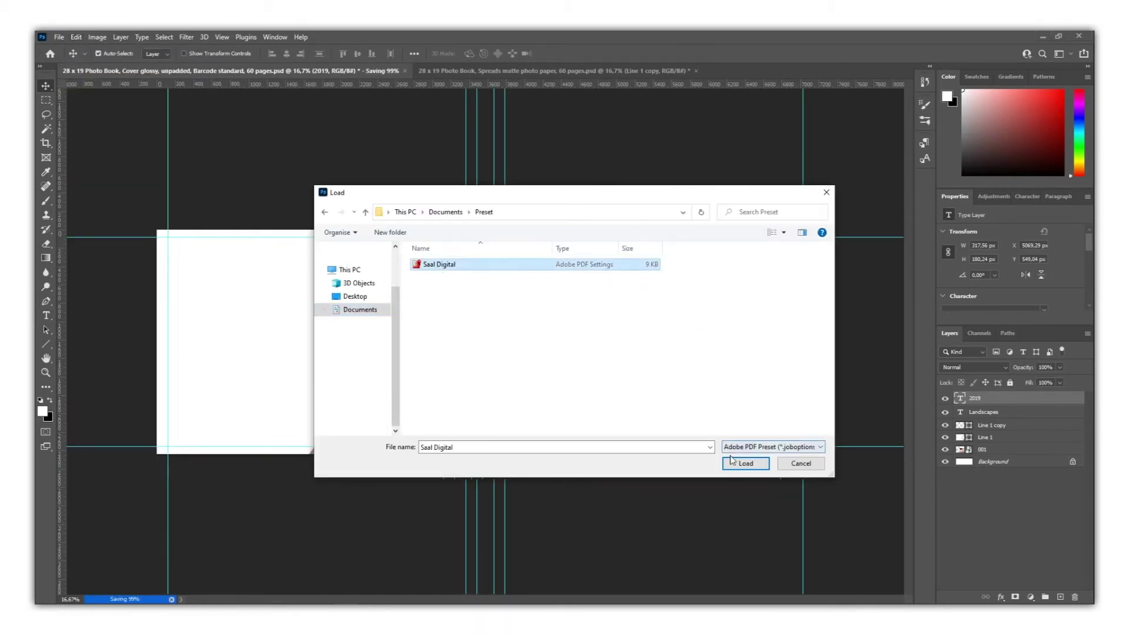
left_click(749, 461)
left_click(655, 223)
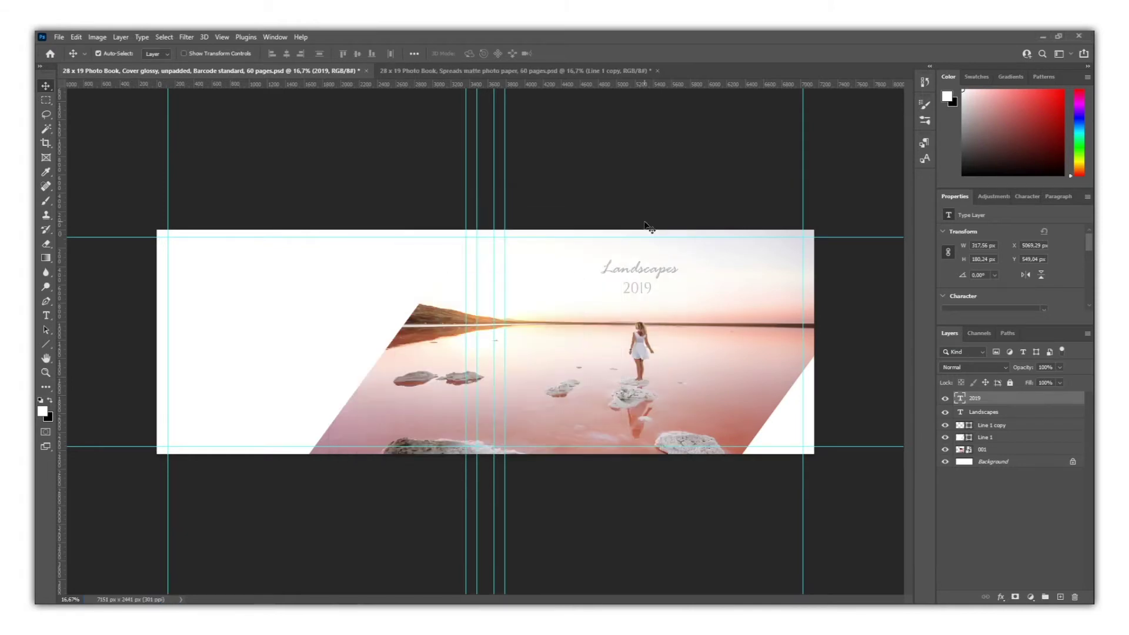
Save a PDF copy of the cover using the Saal Digital preset.
left_click(59, 37)
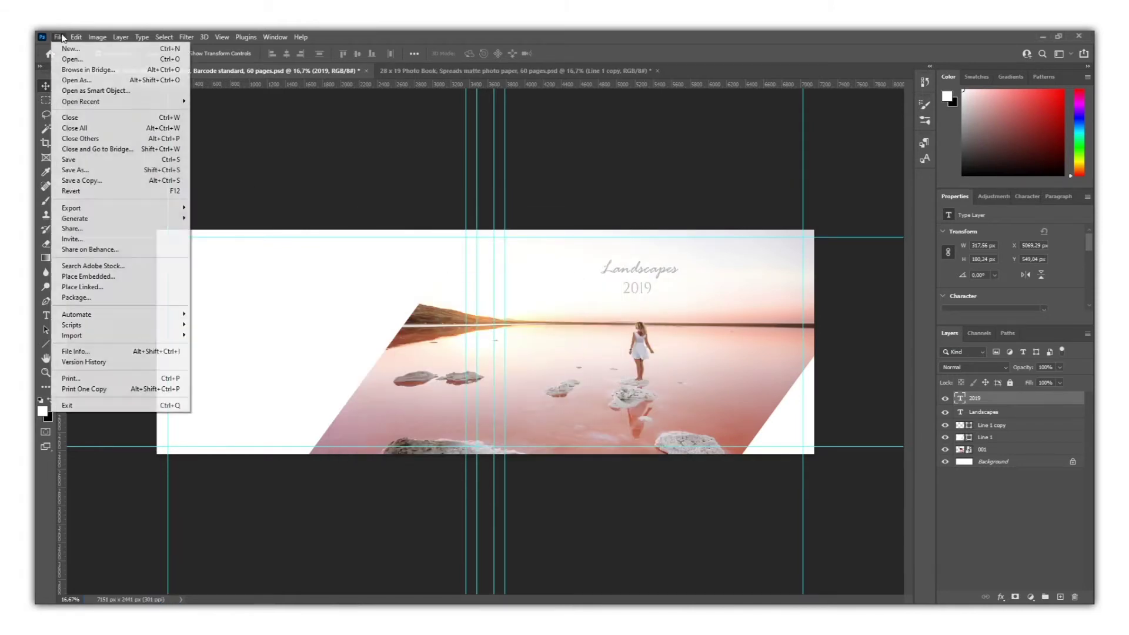
left_click(82, 181)
left_click(692, 472)
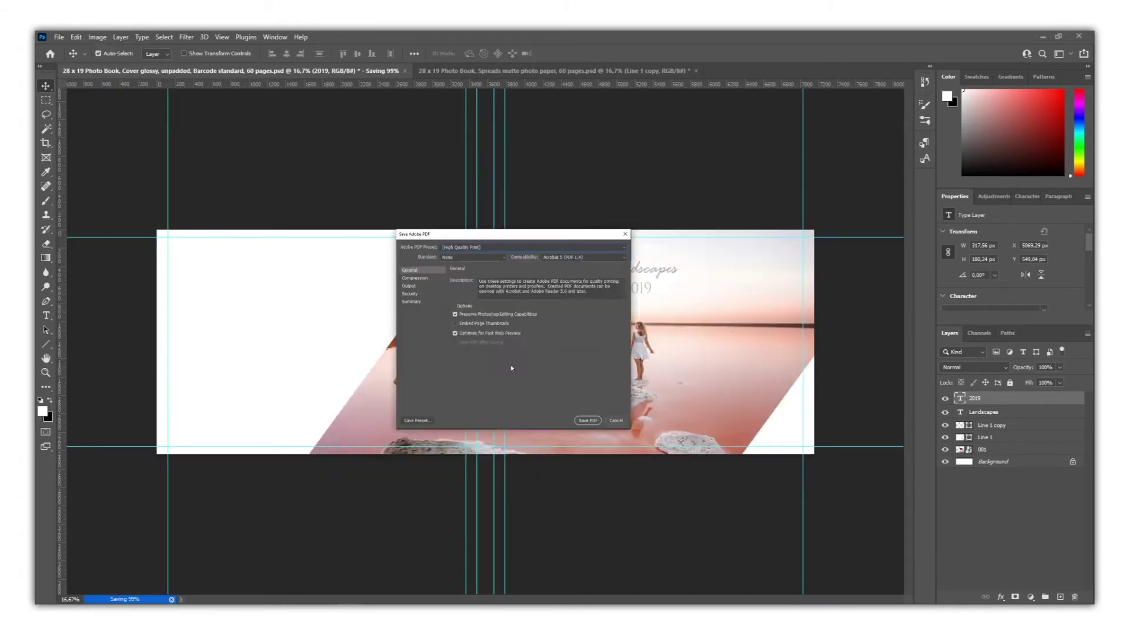
left_click(682, 205)
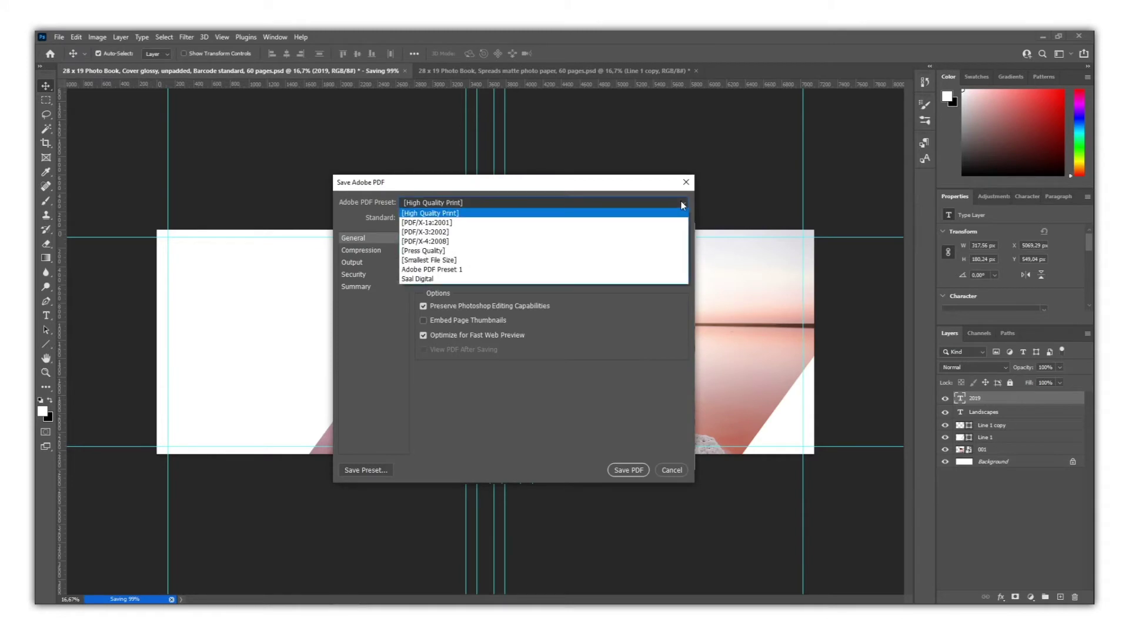
left_click(625, 281)
left_click(628, 470)
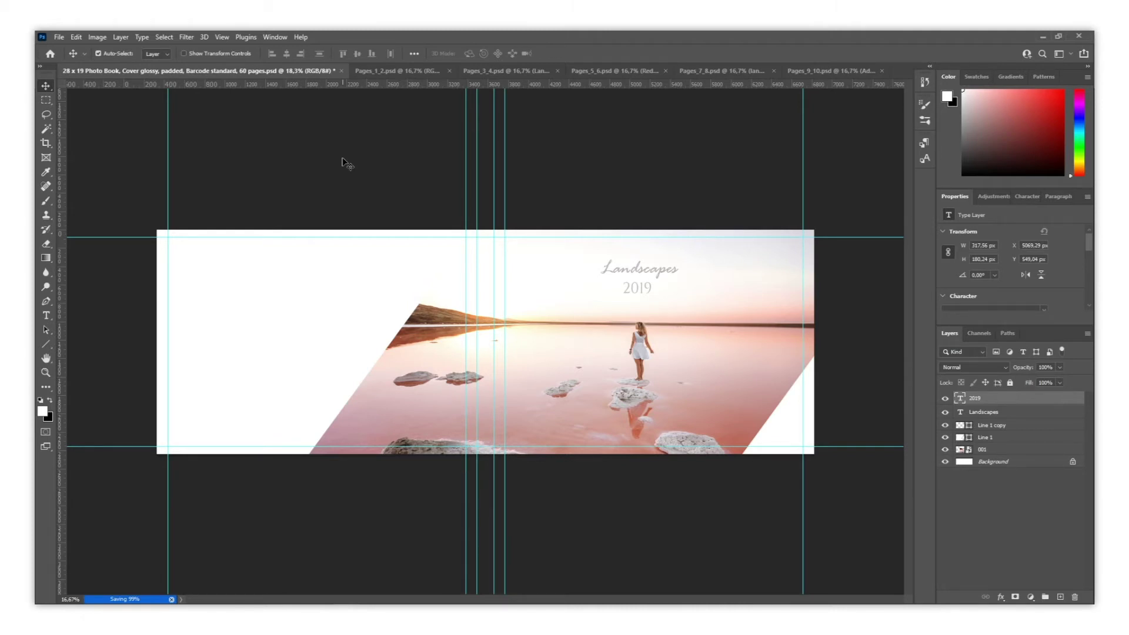
Review the Pages_1_2, Pages_3_4, Pages_5_6 and Pages_7_8 spread documents in turn.
left_click(392, 72)
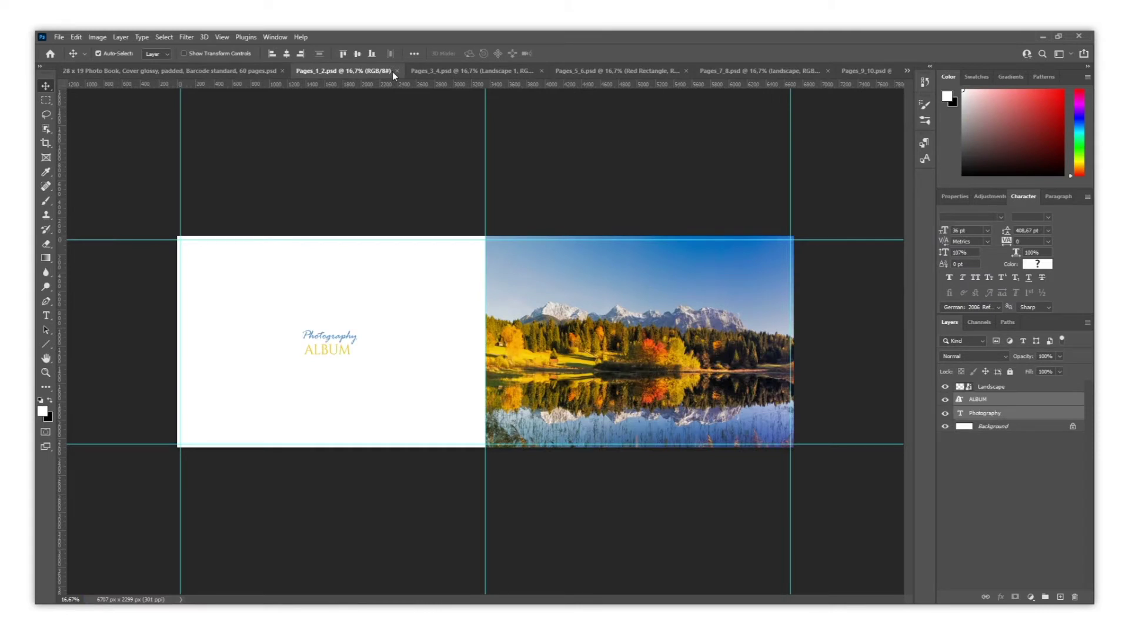
left_click(465, 72)
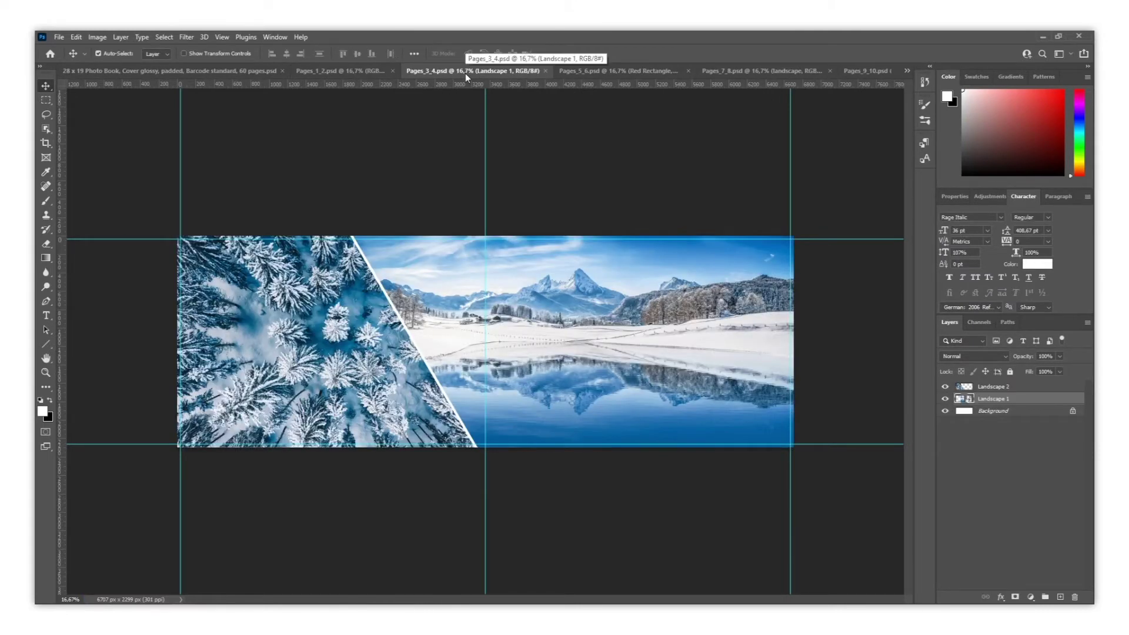
left_click(566, 72)
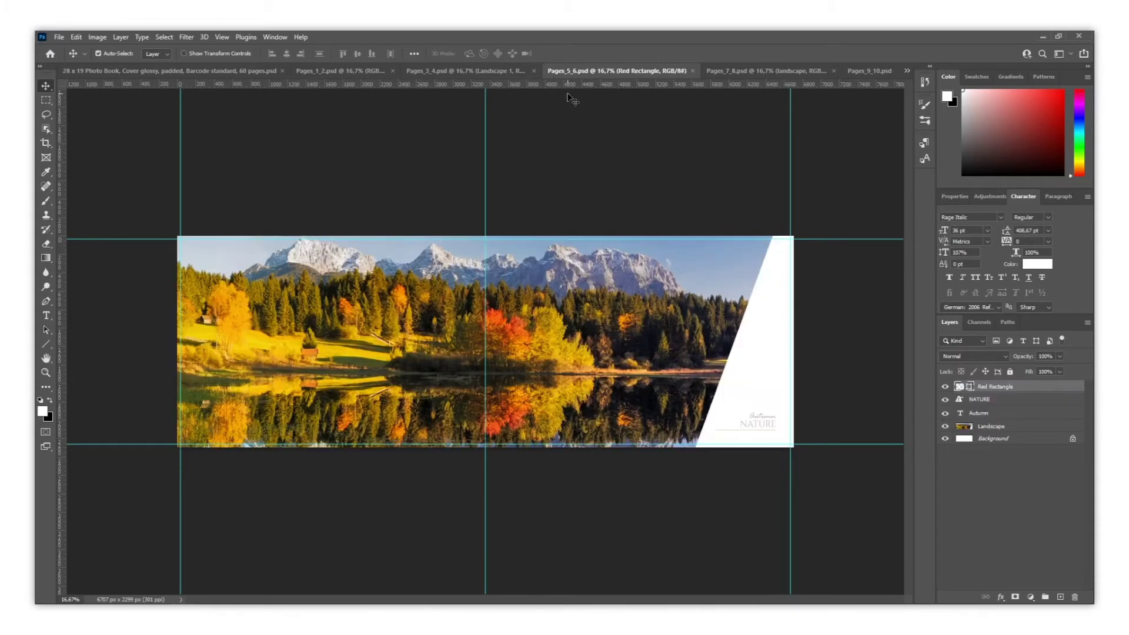
left_click(724, 74)
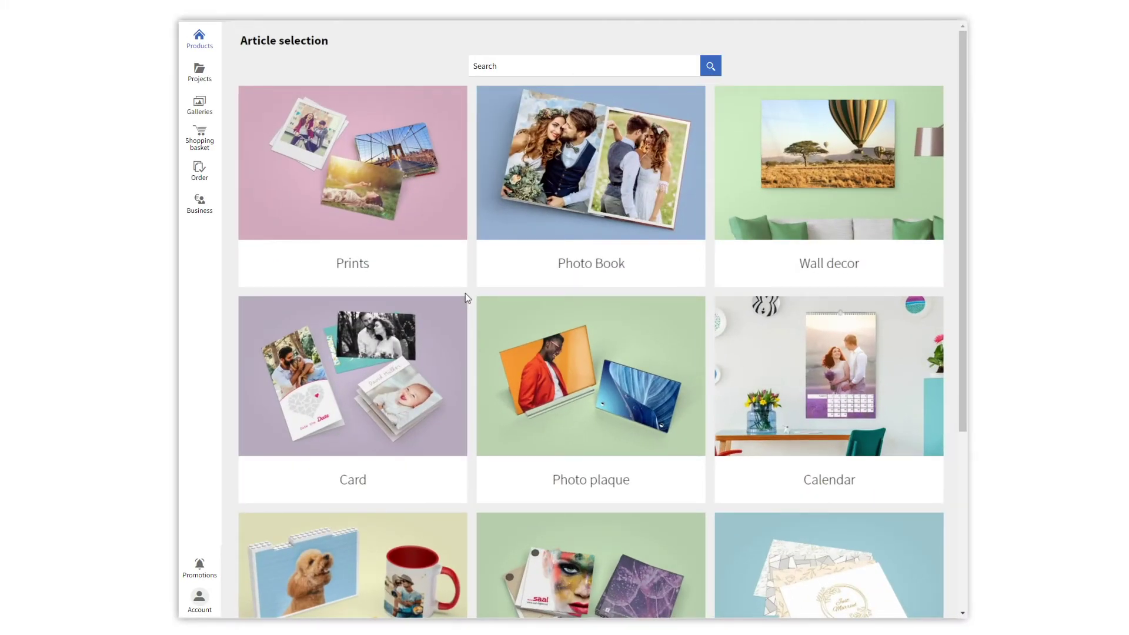
Choose a 28 x 19 Photo Book with padded cover and design it via PDF upload.
left_click(520, 266)
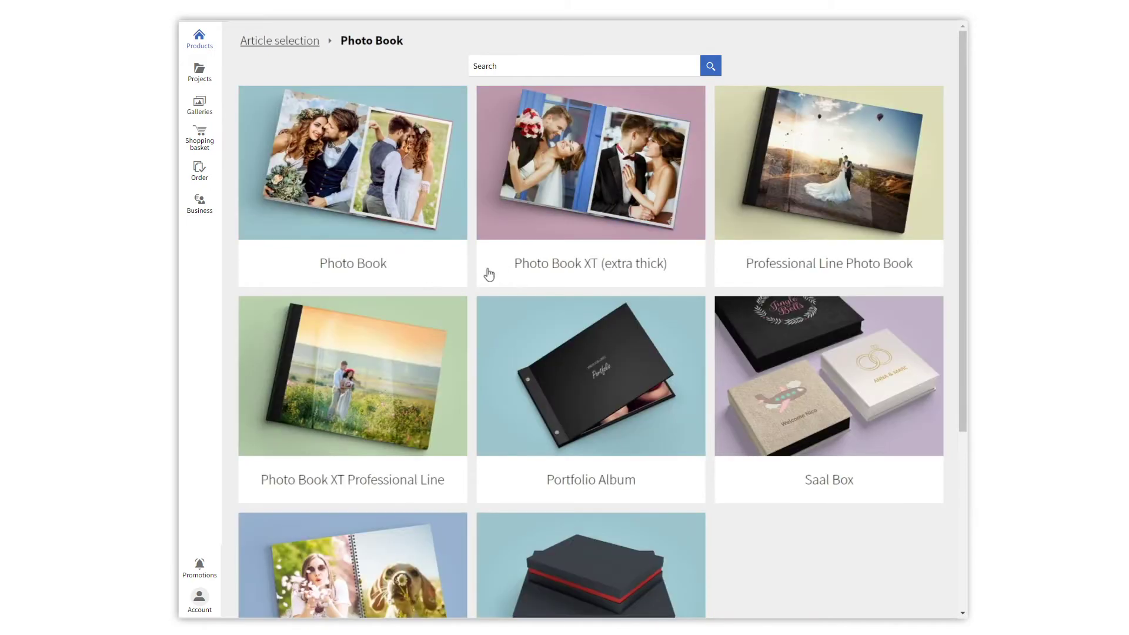
left_click(443, 272)
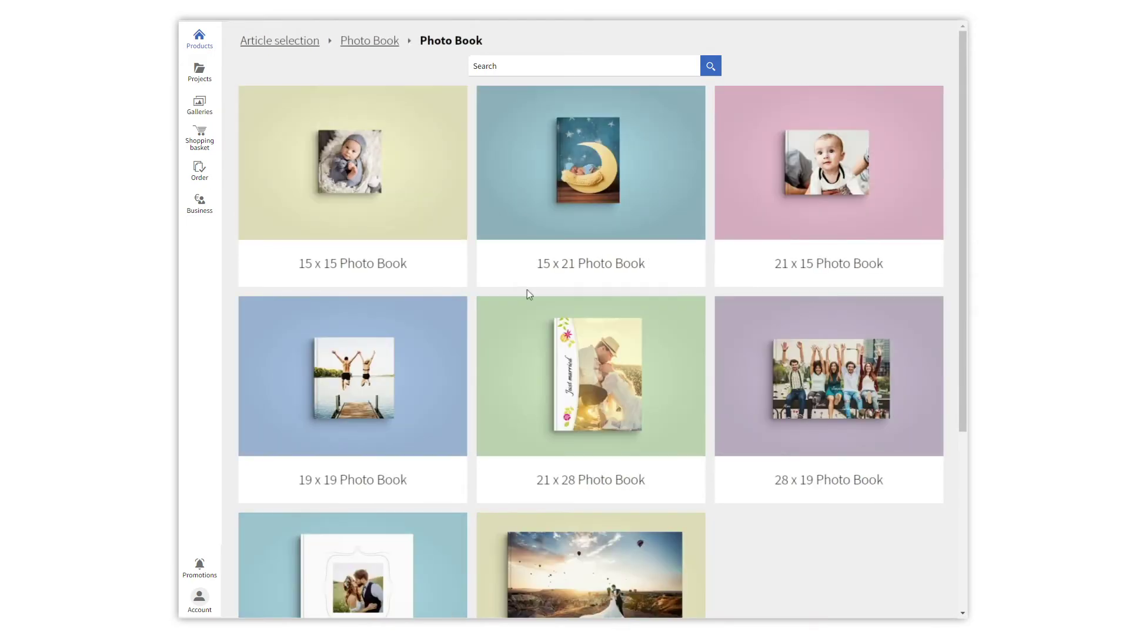
left_click(769, 377)
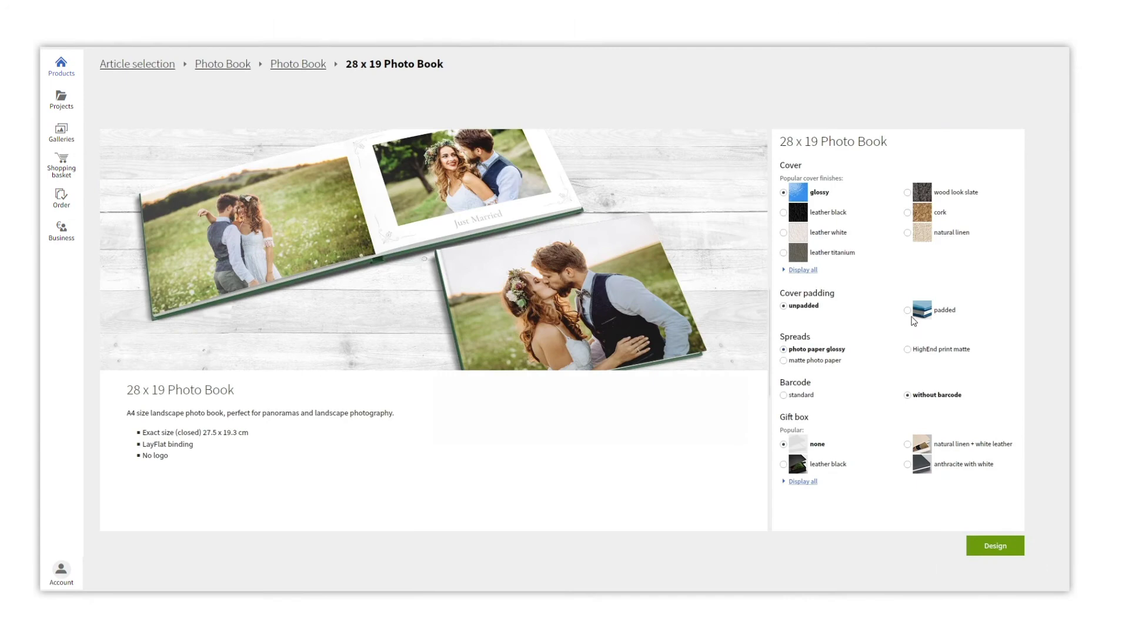
left_click(949, 311)
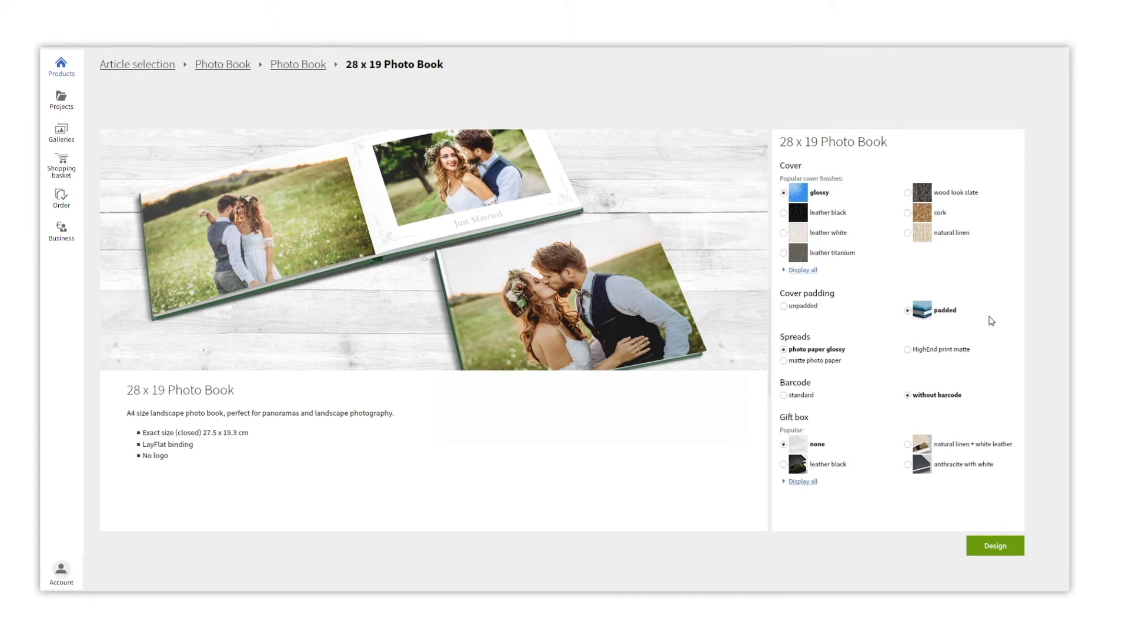
left_click(968, 545)
left_click(818, 457)
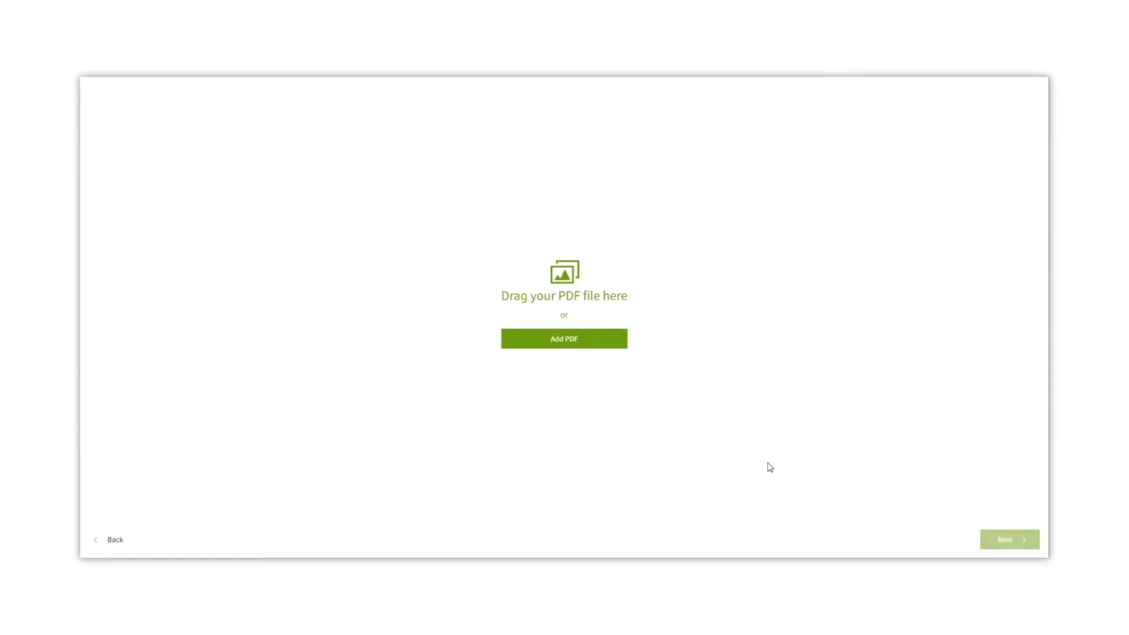
Upload the Cover through Pages_59_60 PDFs from this computer and confirm the Landscapes project title.
left_click(588, 344)
left_click(572, 360)
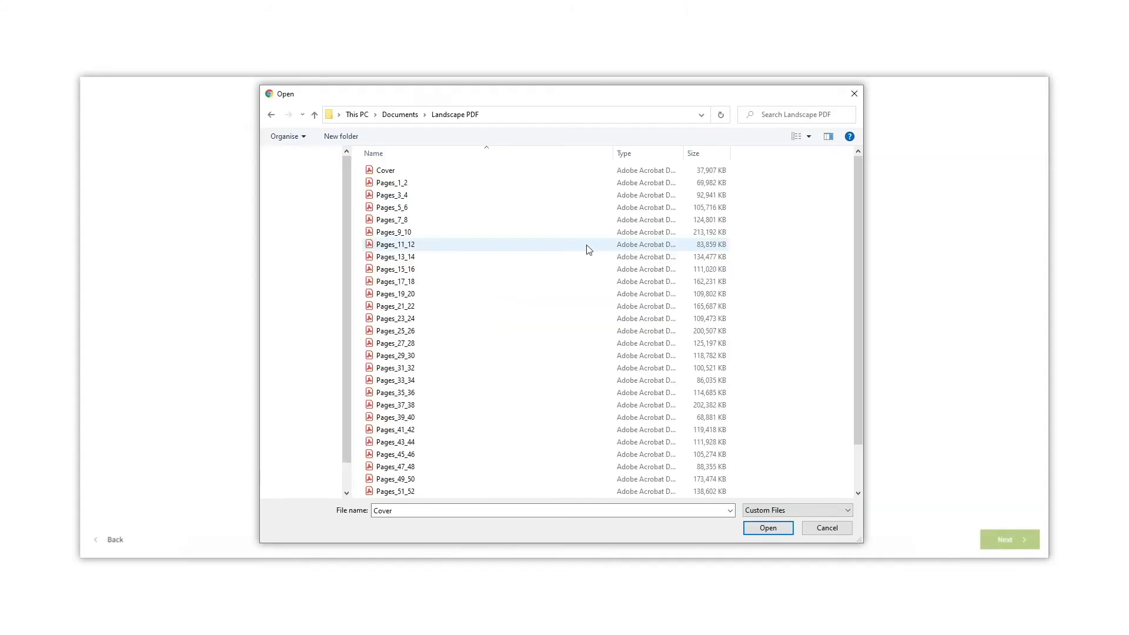
scroll(411, 412, "down", 2)
left_click(411, 491, "shift")
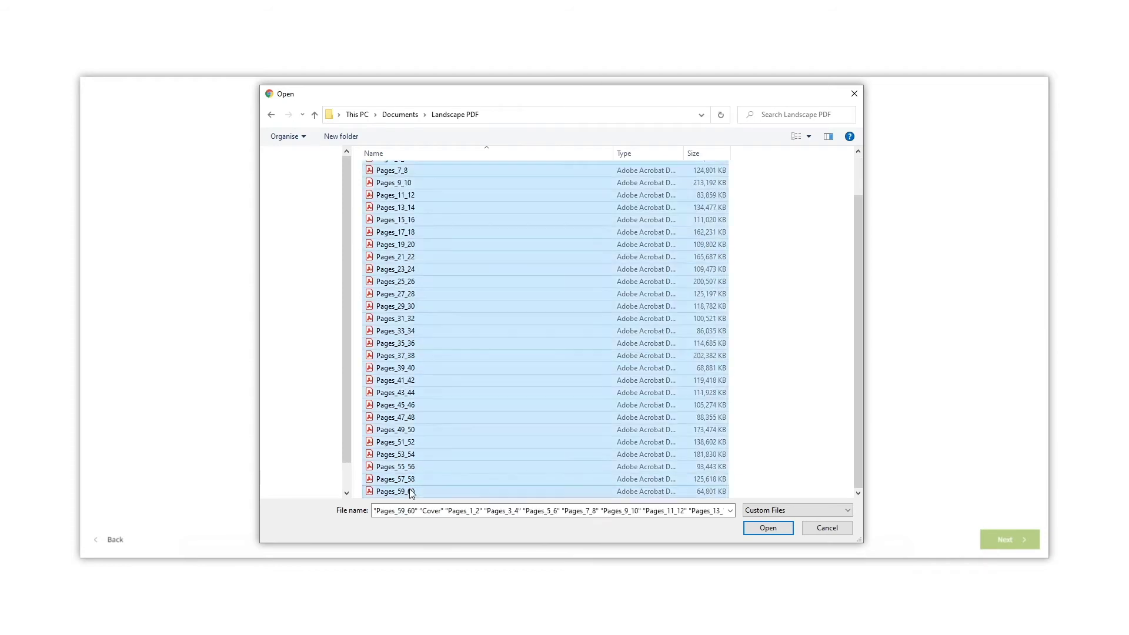
left_click(764, 527)
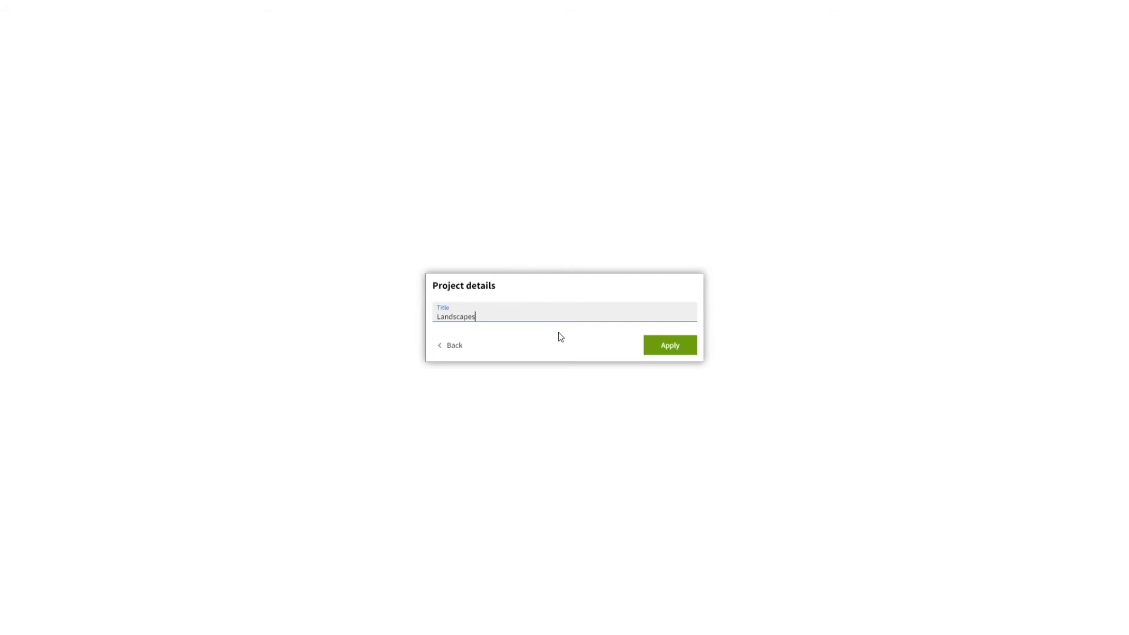
left_click(665, 348)
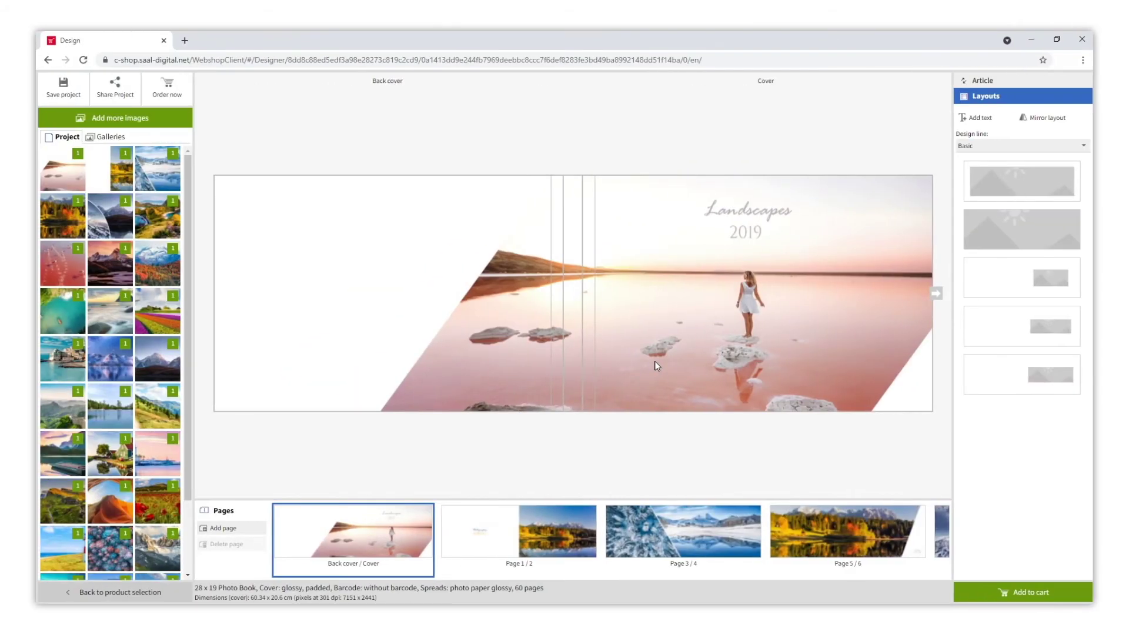
Preview the page 1/2, 3/4, 5/6 and 7/8 spreads from the designer's Pages strip.
left_click(553, 528)
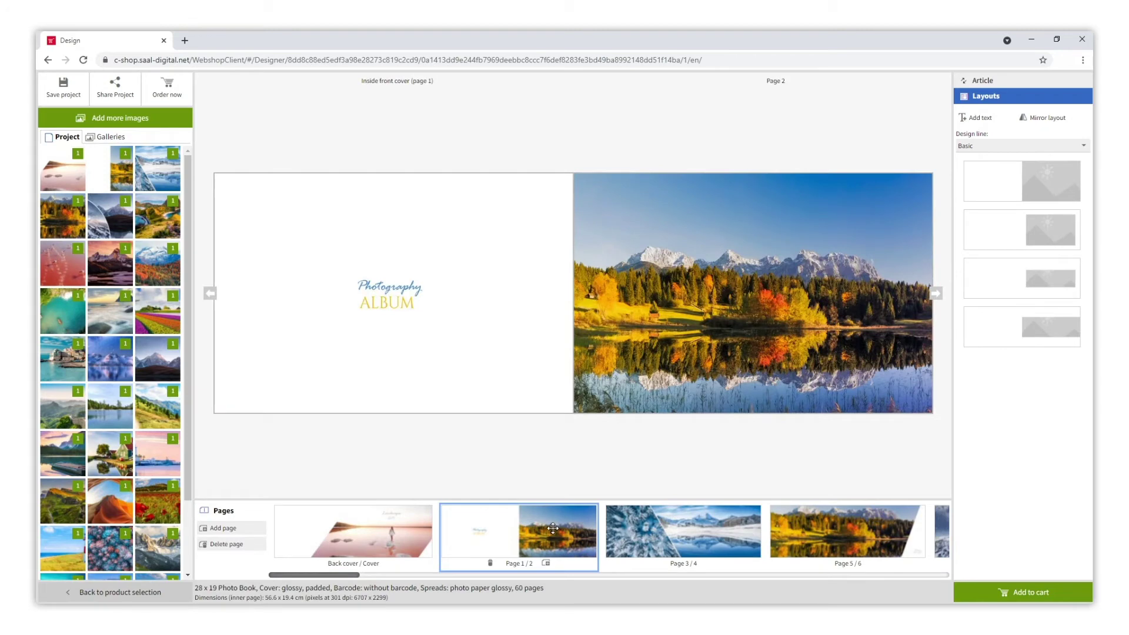
left_click(639, 531)
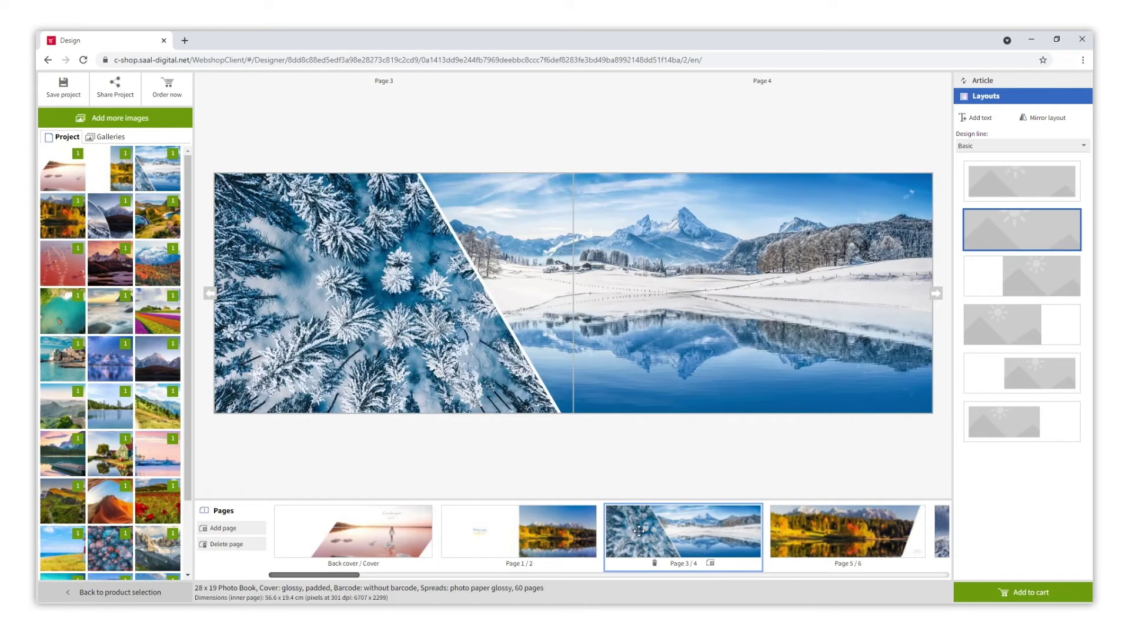
left_click(820, 533)
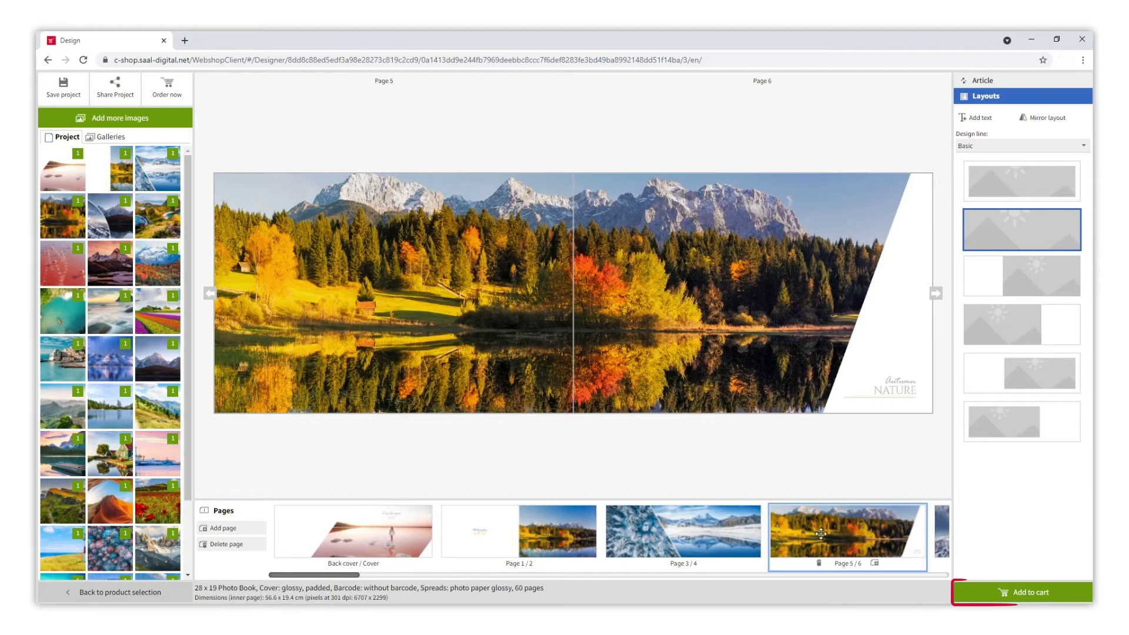
left_click(936, 531)
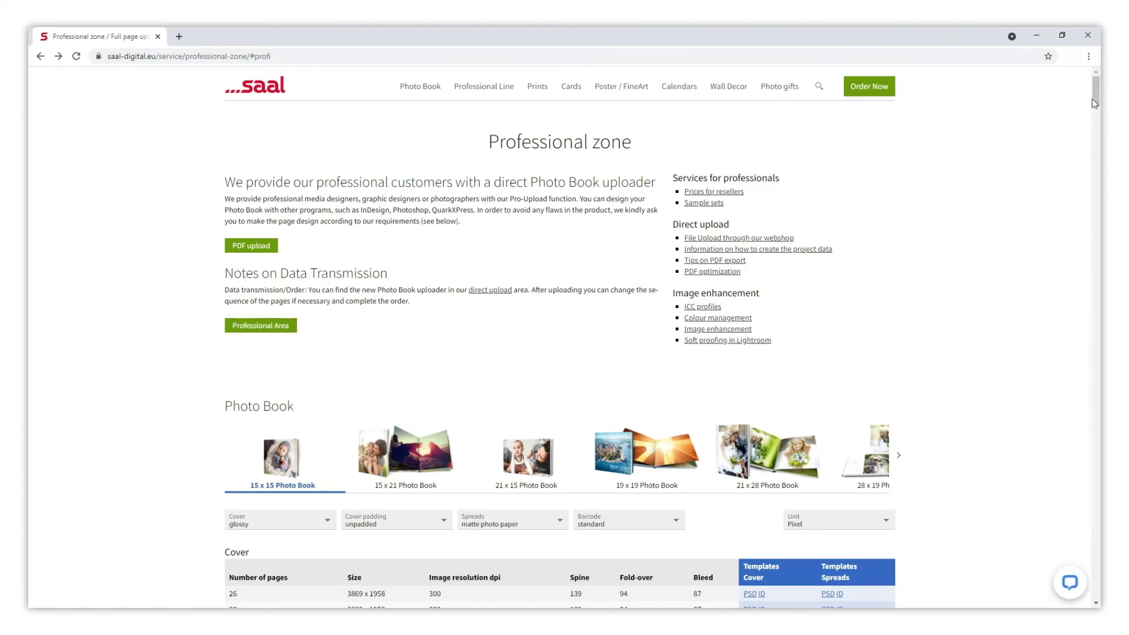
left_click_drag(1091, 98, 1078, 313)
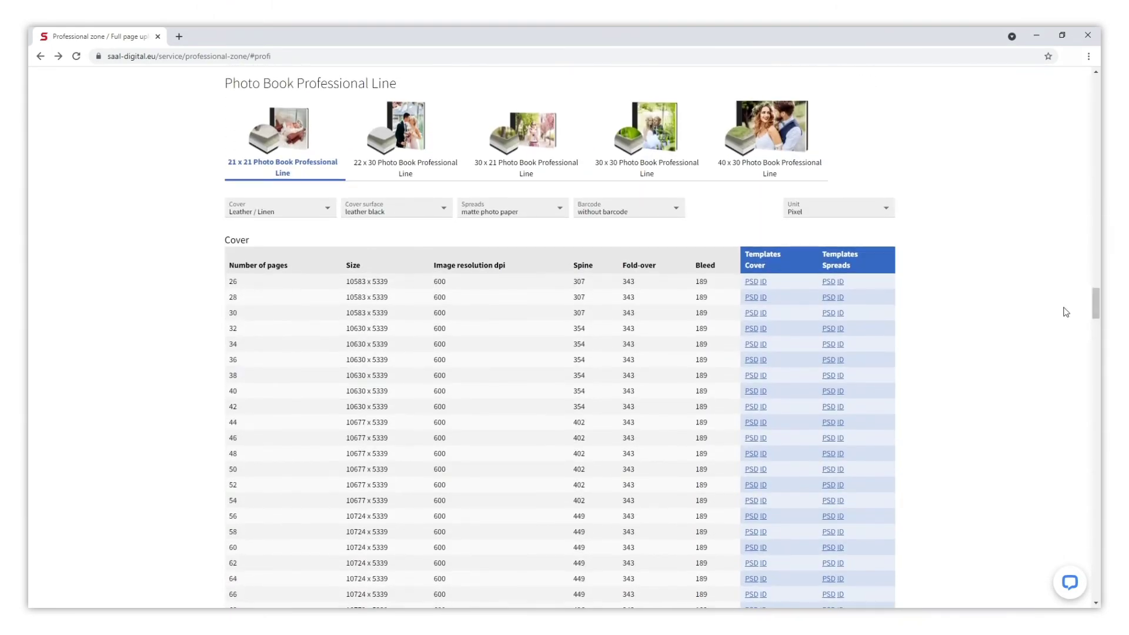
Pick the 30 x 30 Professional Line with Acrylic + leather cover and download both 46-page ID templates.
left_click(643, 139)
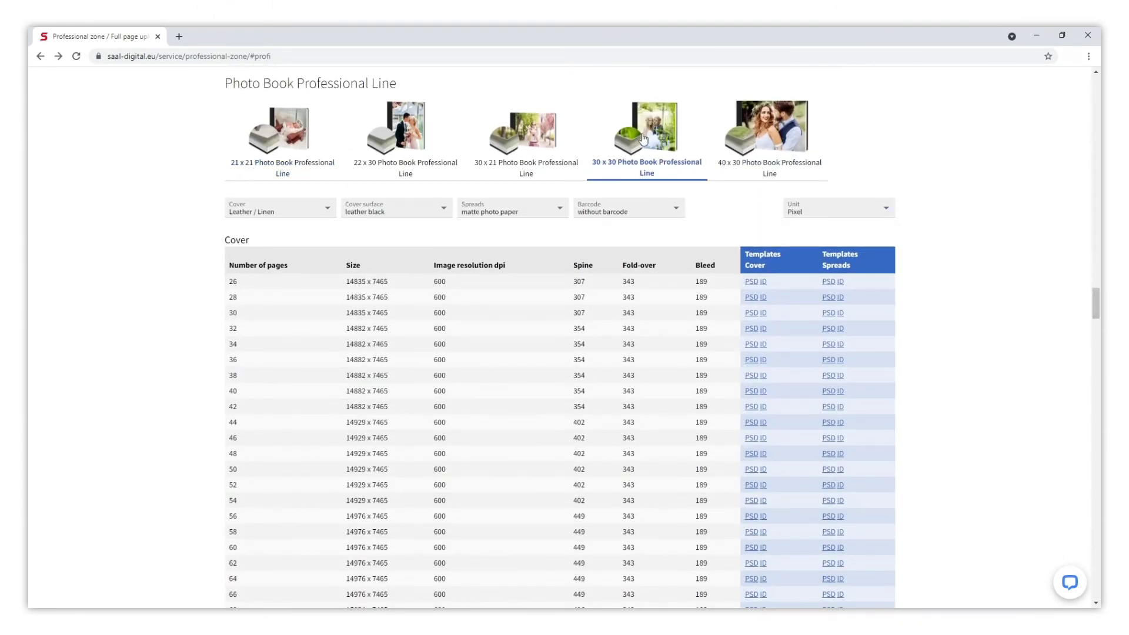
left_click(325, 210)
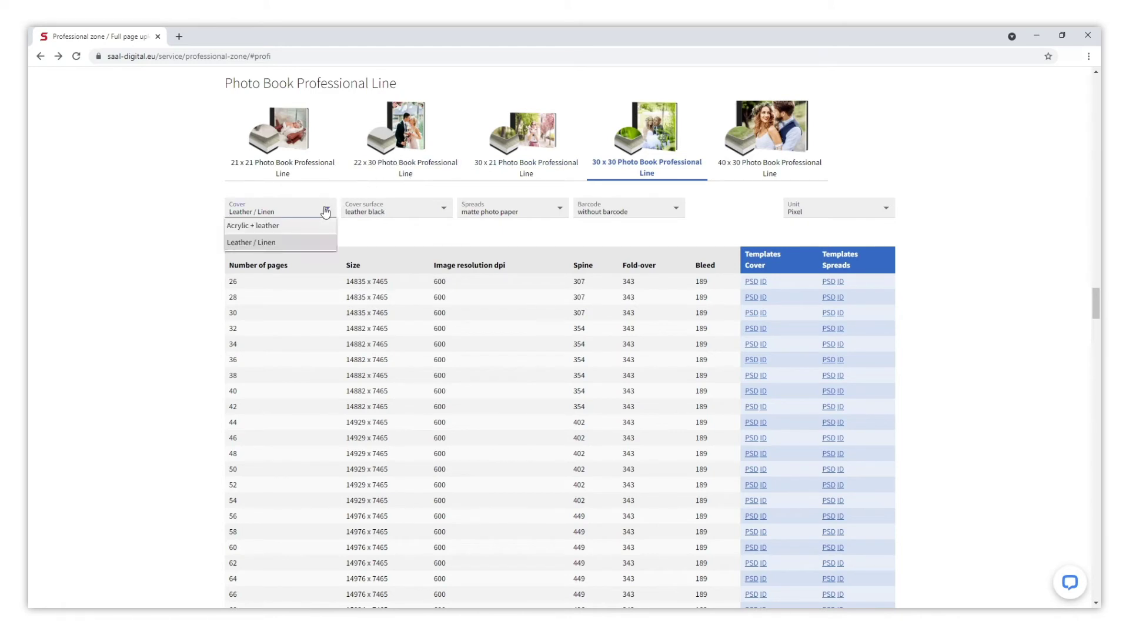
left_click(306, 226)
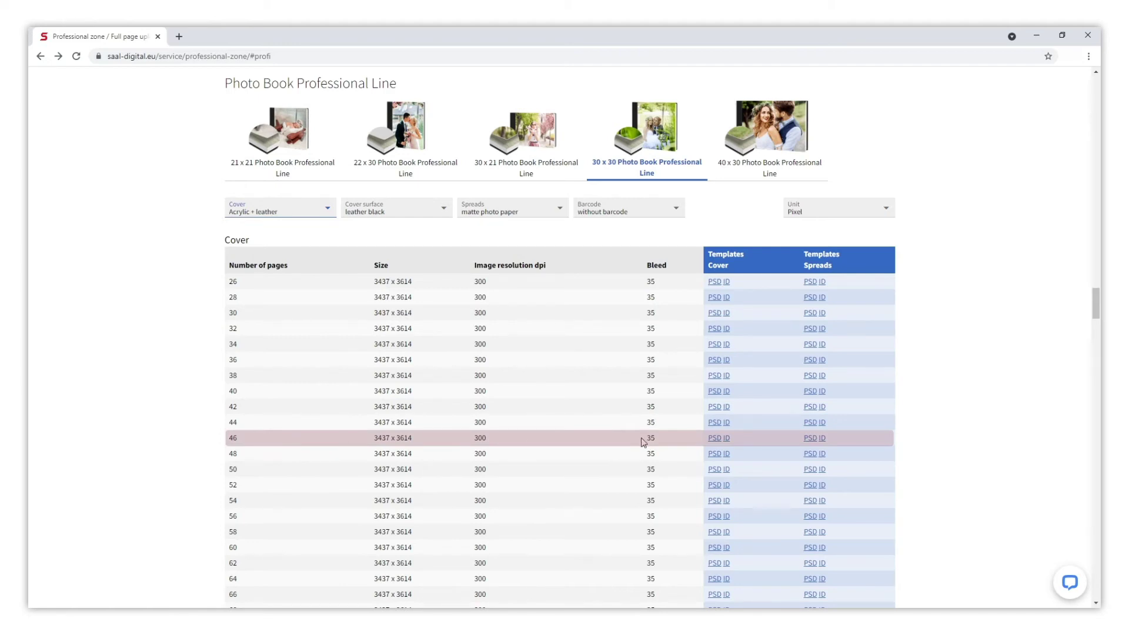
left_click(727, 439)
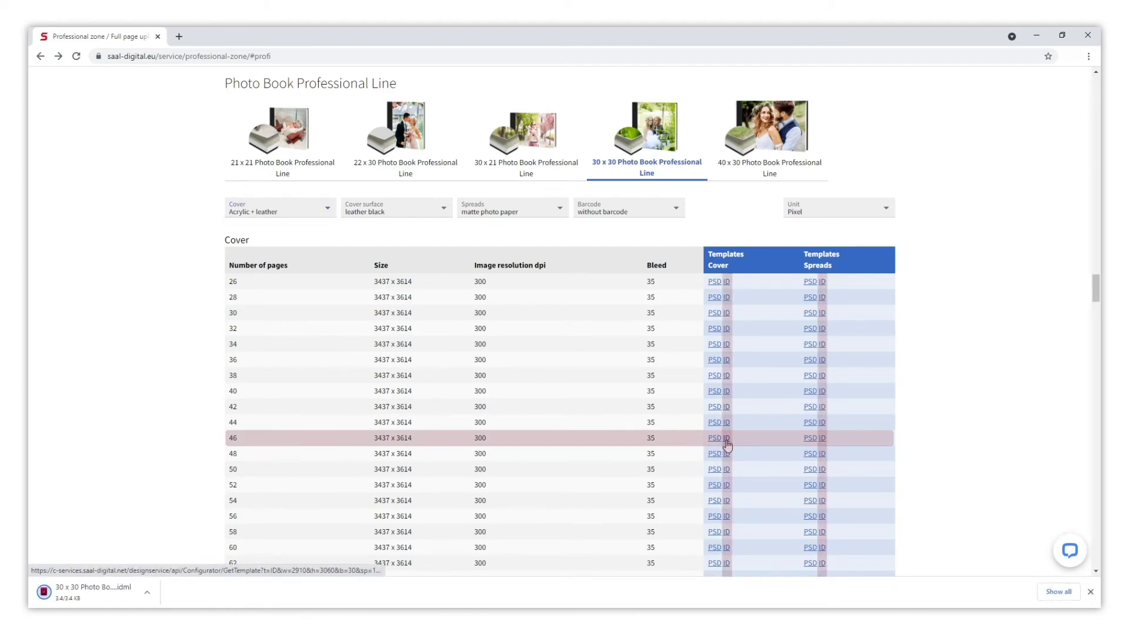
left_click(823, 444)
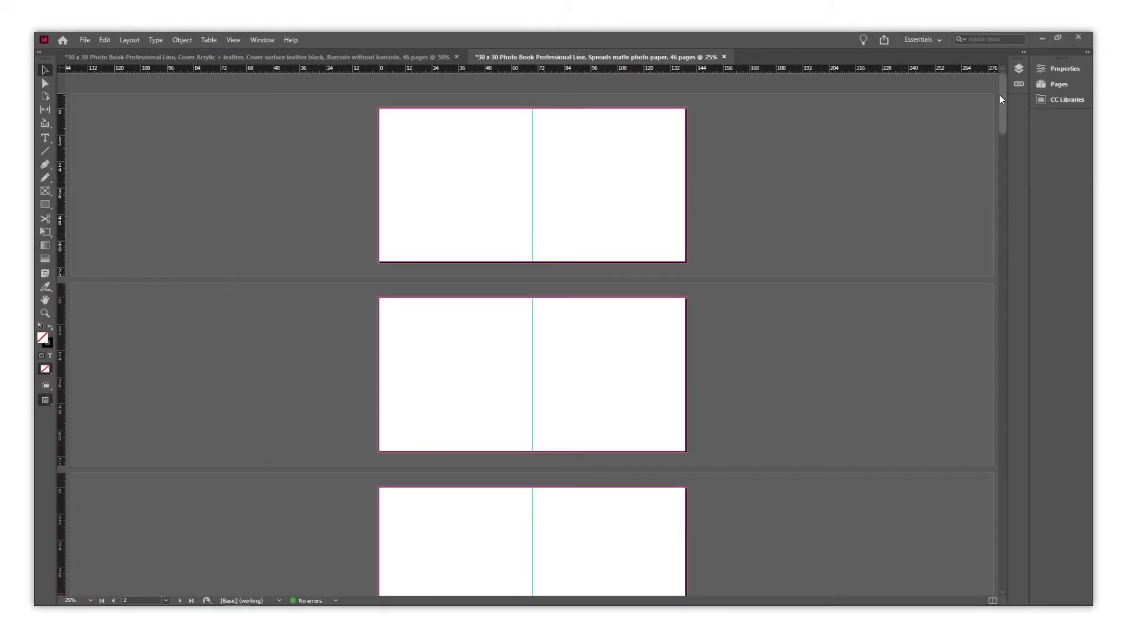
Scroll the spreads document, then bring up the blank 30 x 30 Acrylic + leather cover template.
mouse_move(1001, 103)
left_mouse_down()
mouse_move(985, 383)
mouse_move(991, 566)
mouse_move(994, 89)
left_mouse_up()
left_click(359, 59)
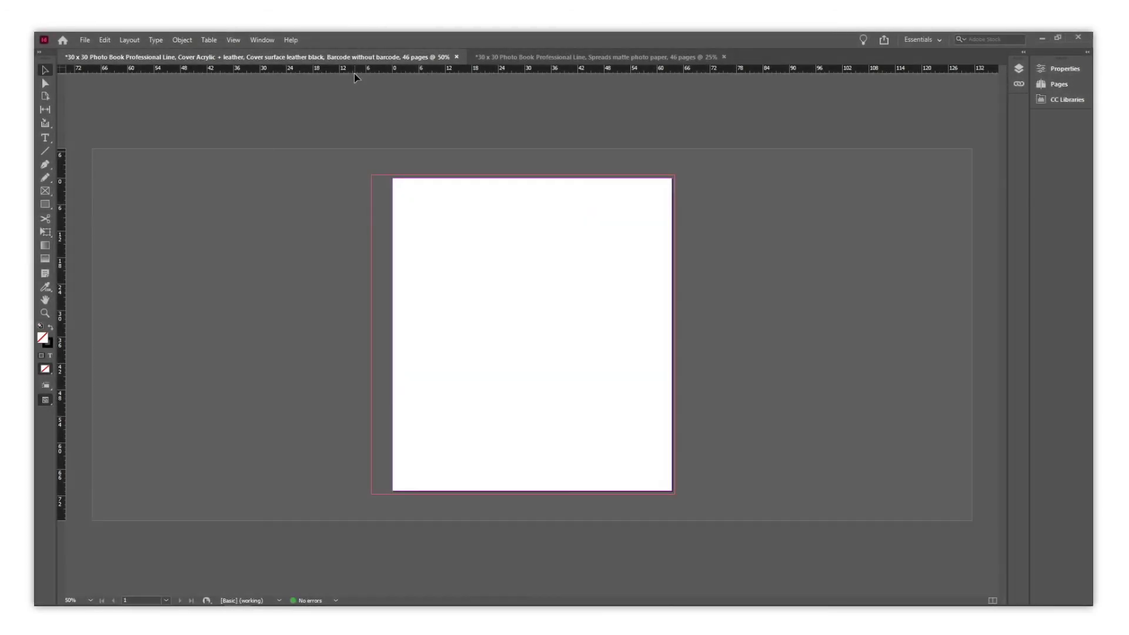
Place the wedding photo img_001 on the cover template, sized to fill the cover to the bleed.
left_click(85, 40)
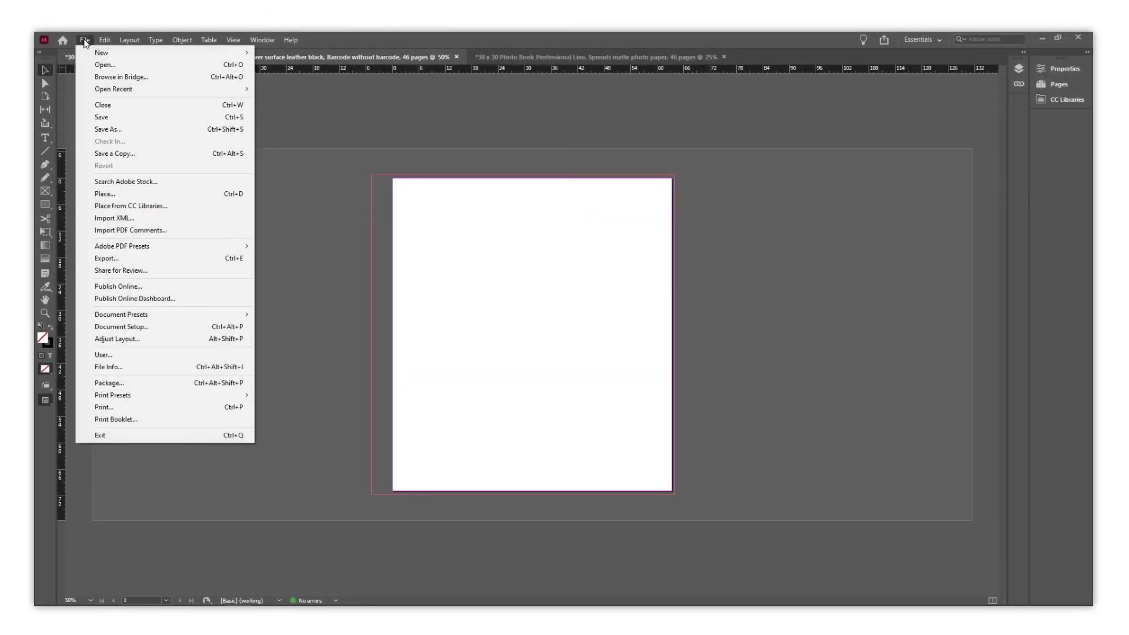
left_click(111, 194)
left_click(501, 286)
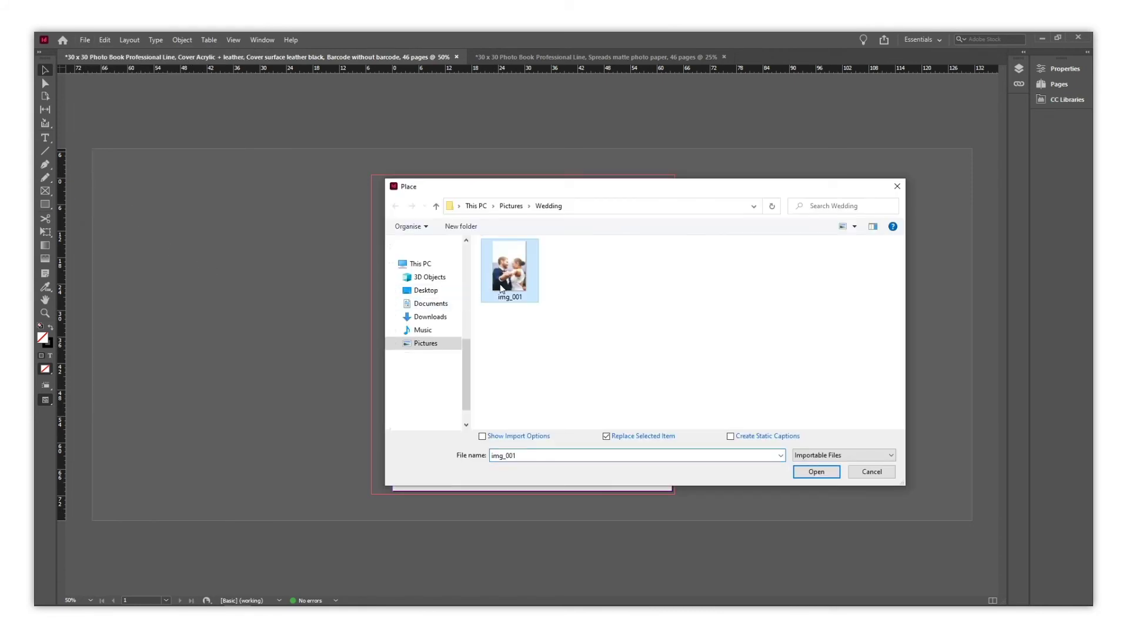
left_click(816, 471)
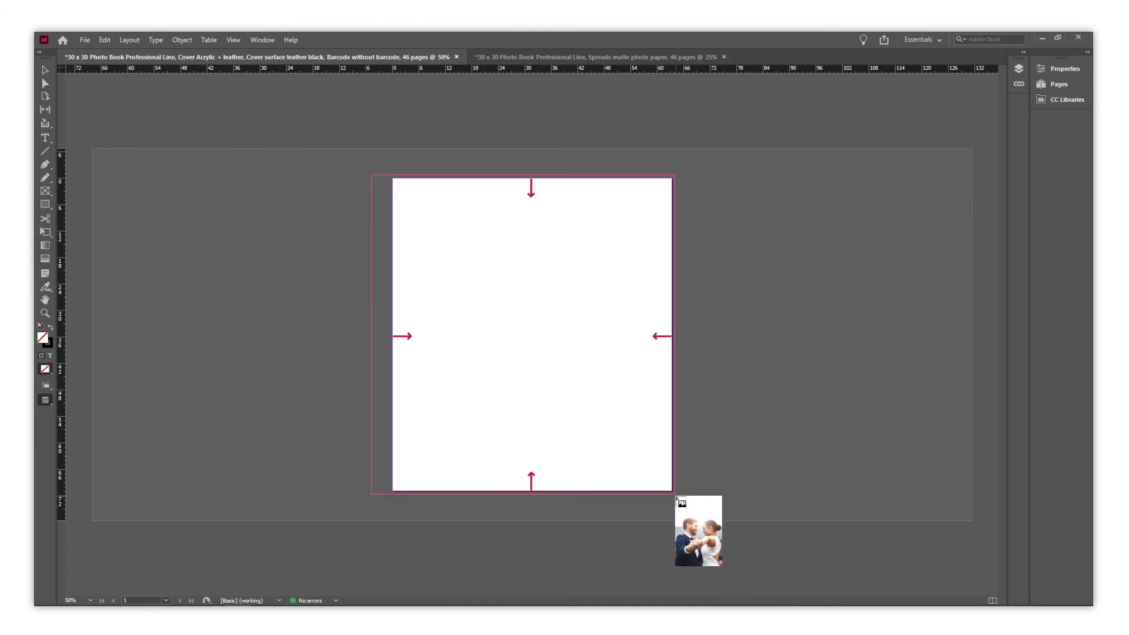
left_click_drag(676, 493, 371, 442)
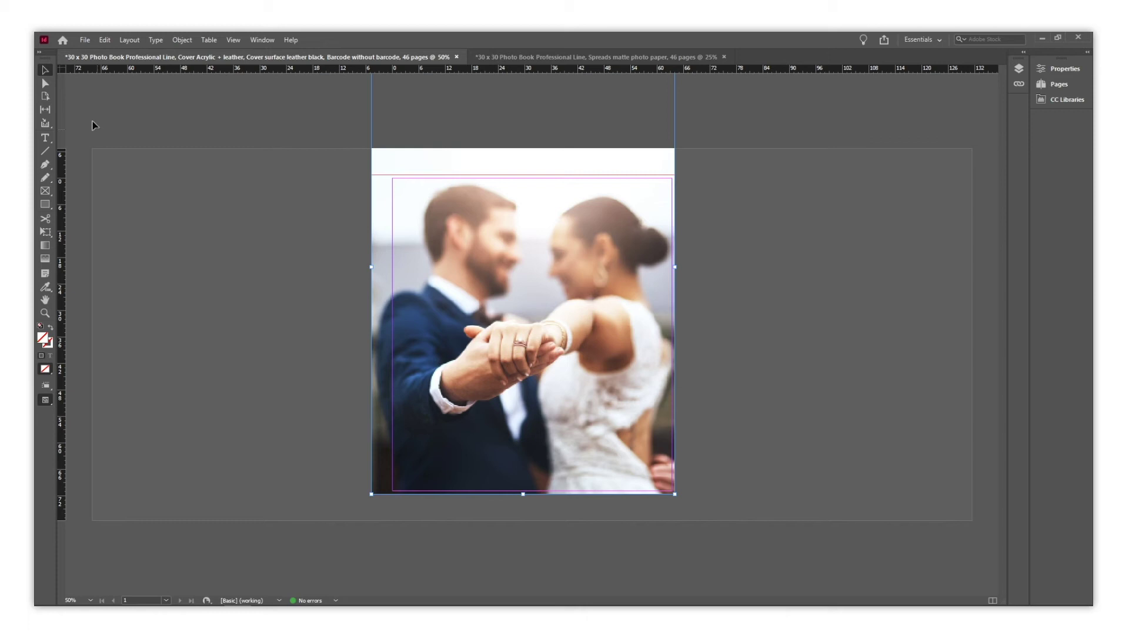
Load the Saal Digital preset file into InDesign's Adobe PDF Presets list.
left_click(87, 41)
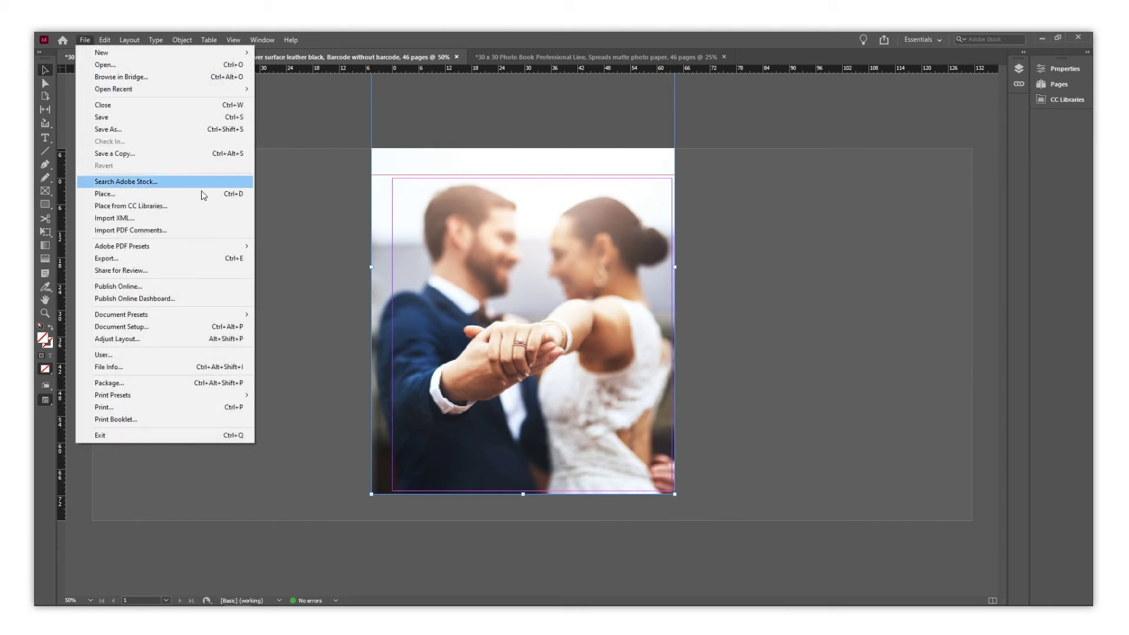
mouse_move(244, 249)
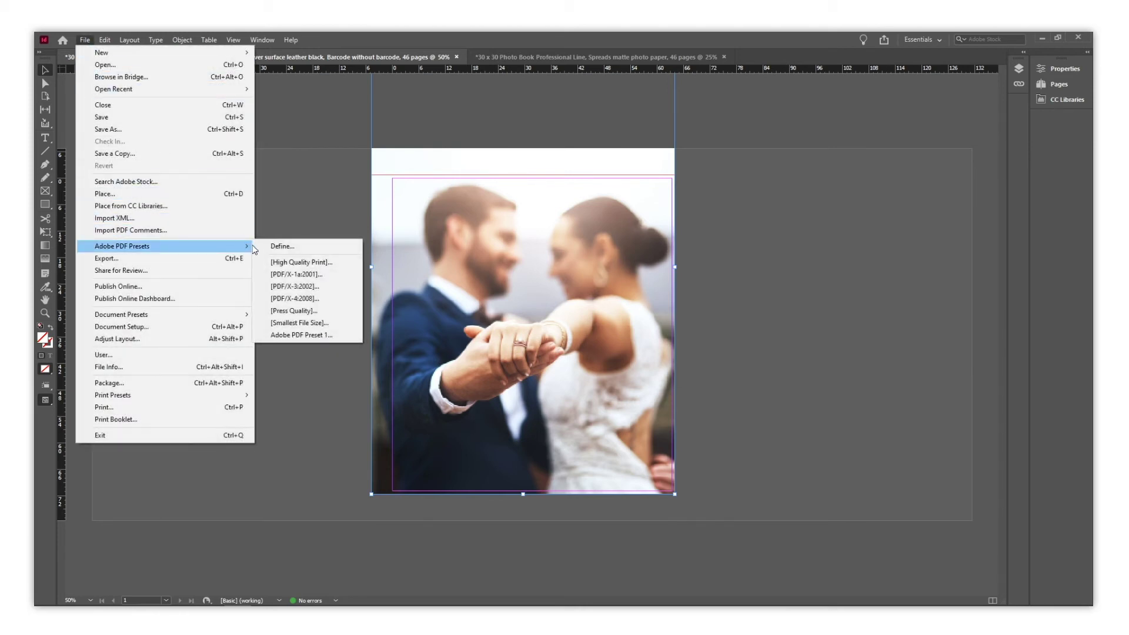
left_click(269, 247)
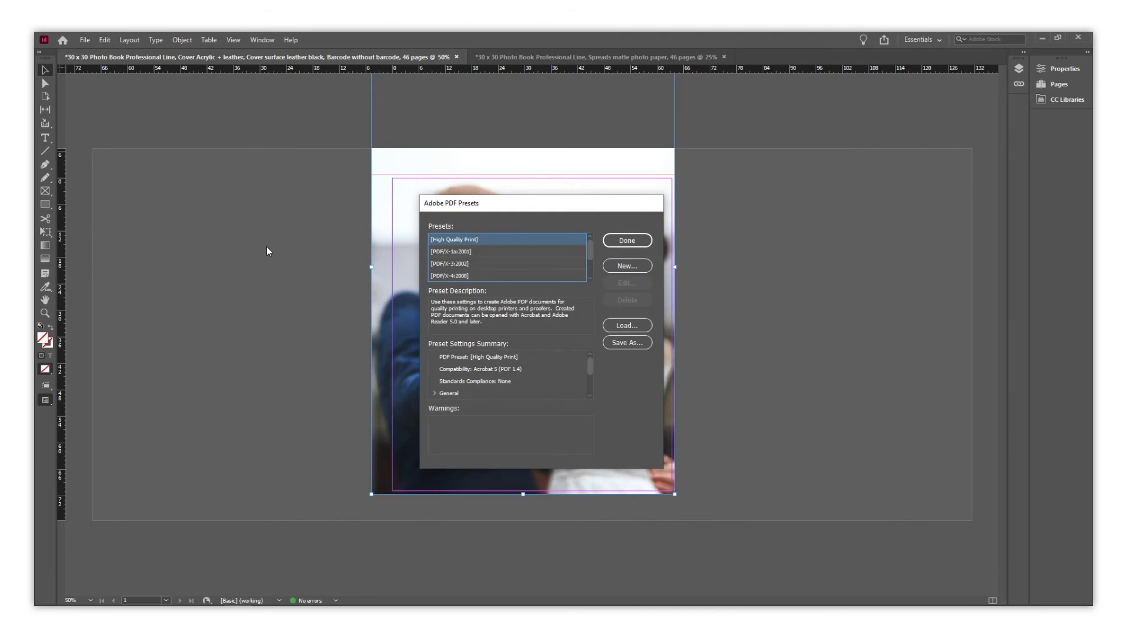
left_click(626, 325)
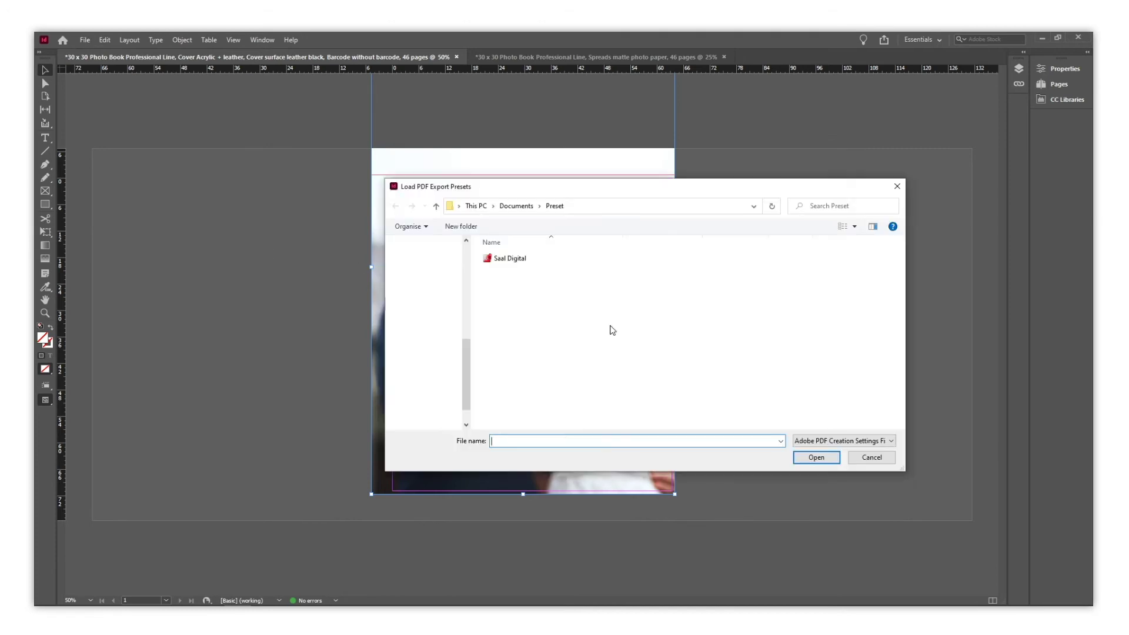
left_click(515, 263)
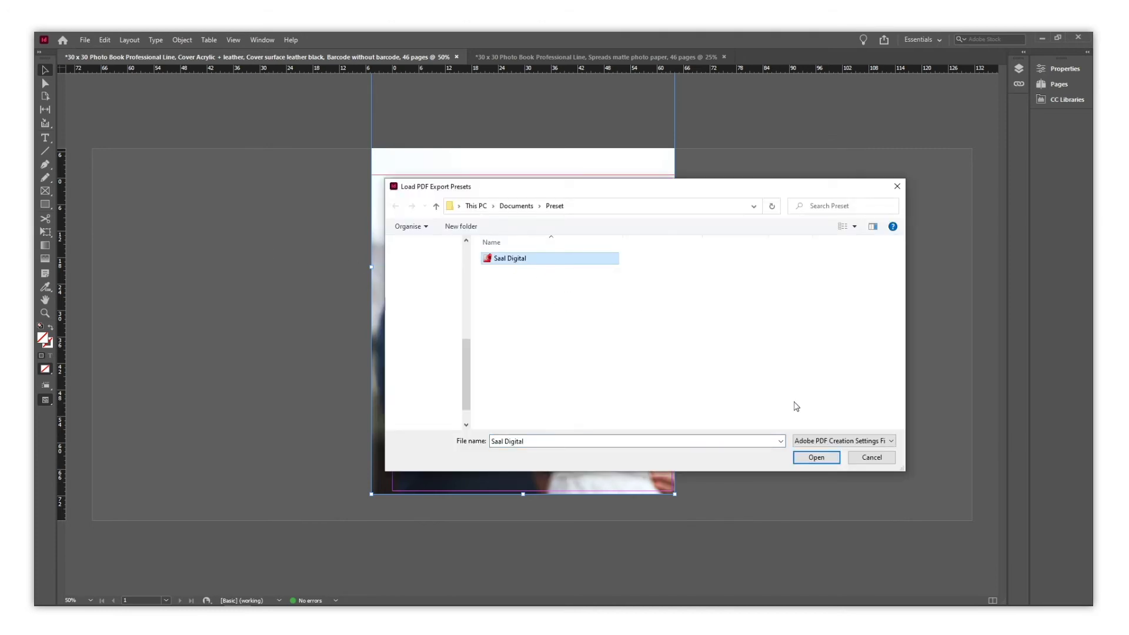
left_click(816, 458)
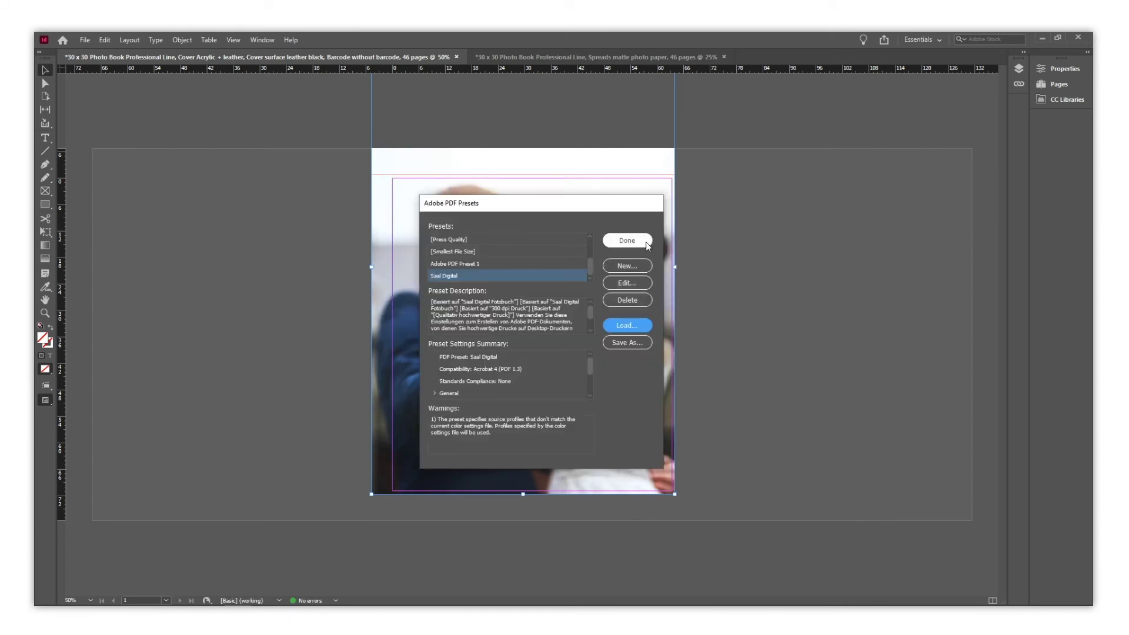
left_click(626, 241)
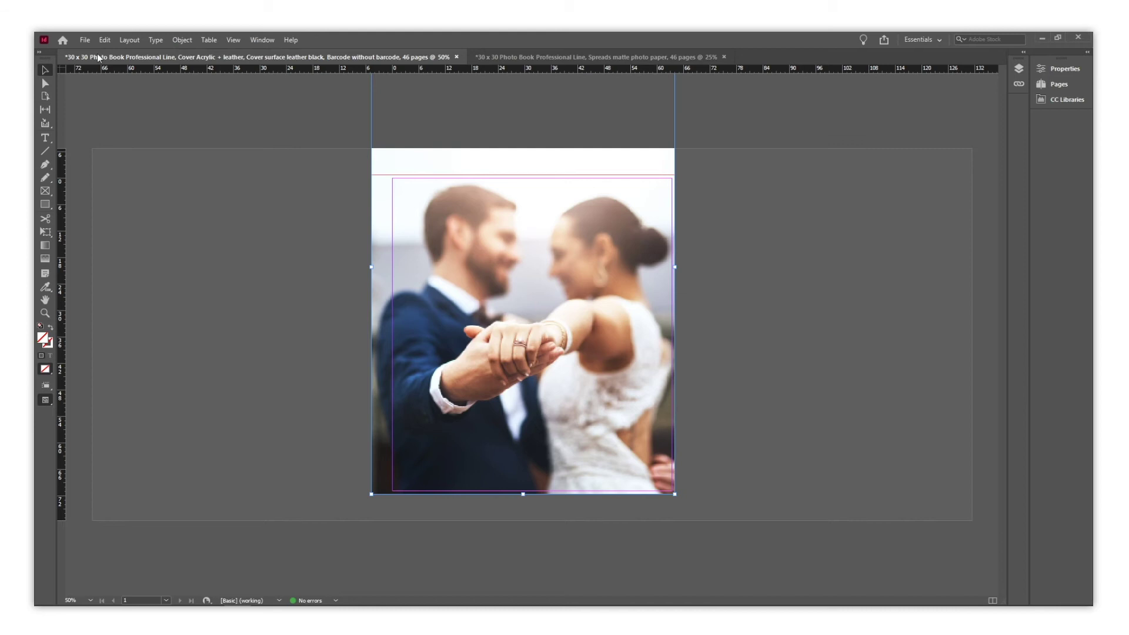
Export the cover as a PDF to Documents/Wedding PDF with the Saal Digital preset, then show the spreads document.
left_click(86, 41)
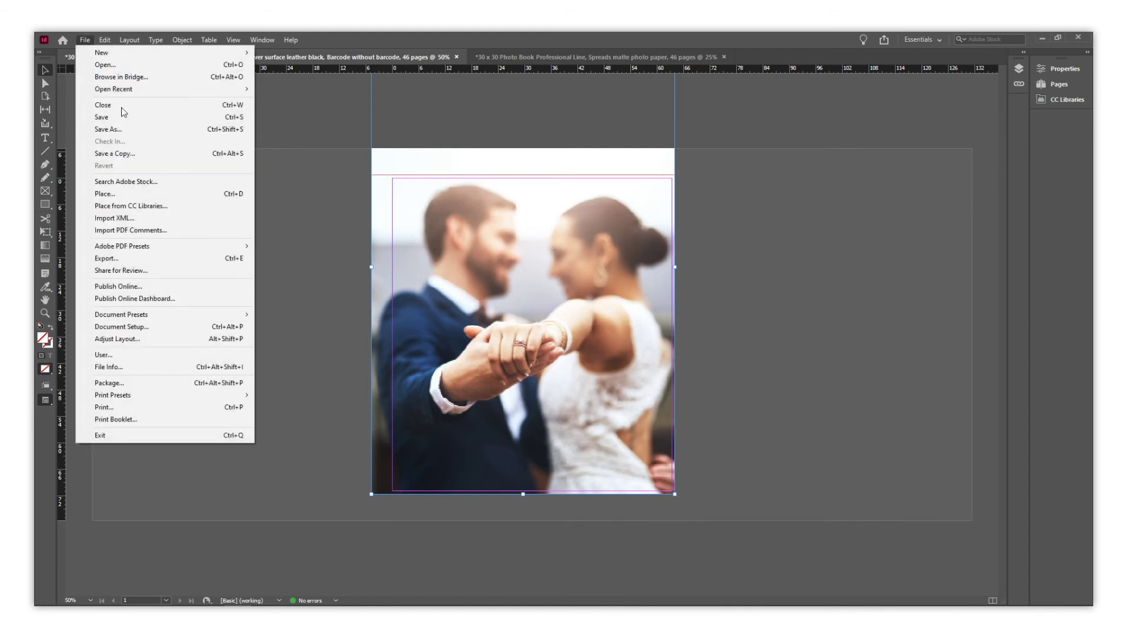
mouse_move(201, 247)
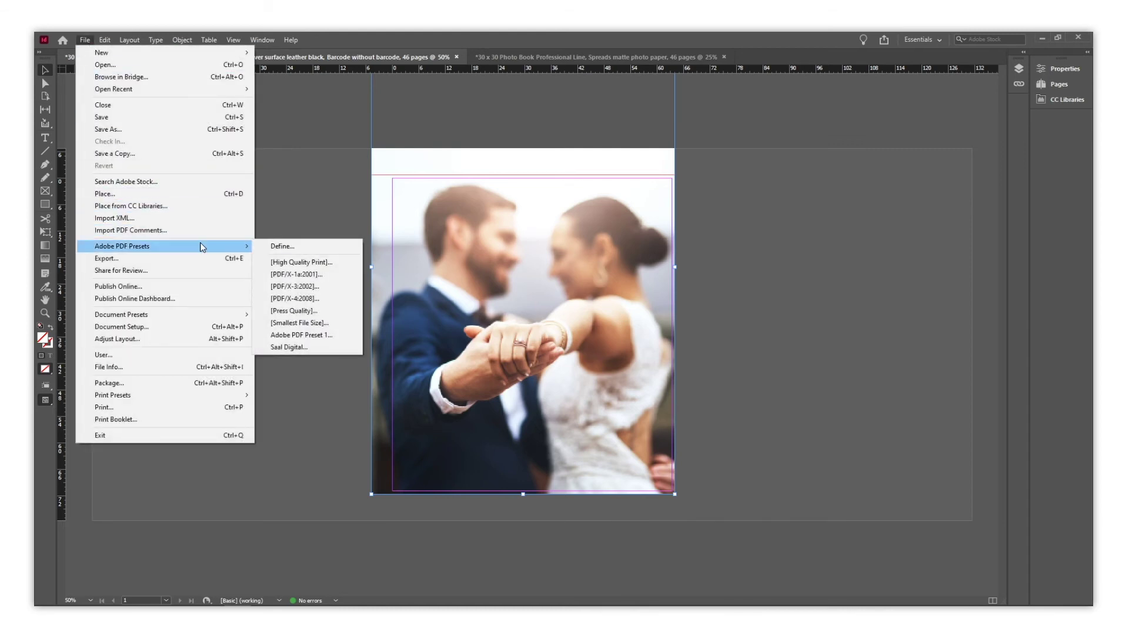
left_click(302, 348)
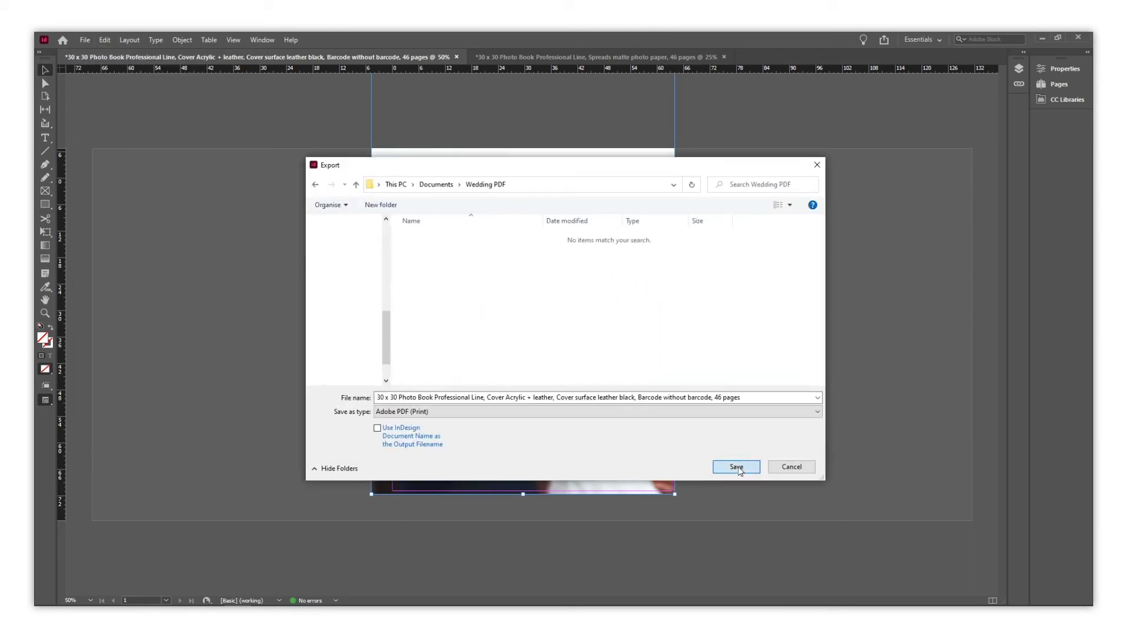
left_click(736, 467)
left_click(663, 487)
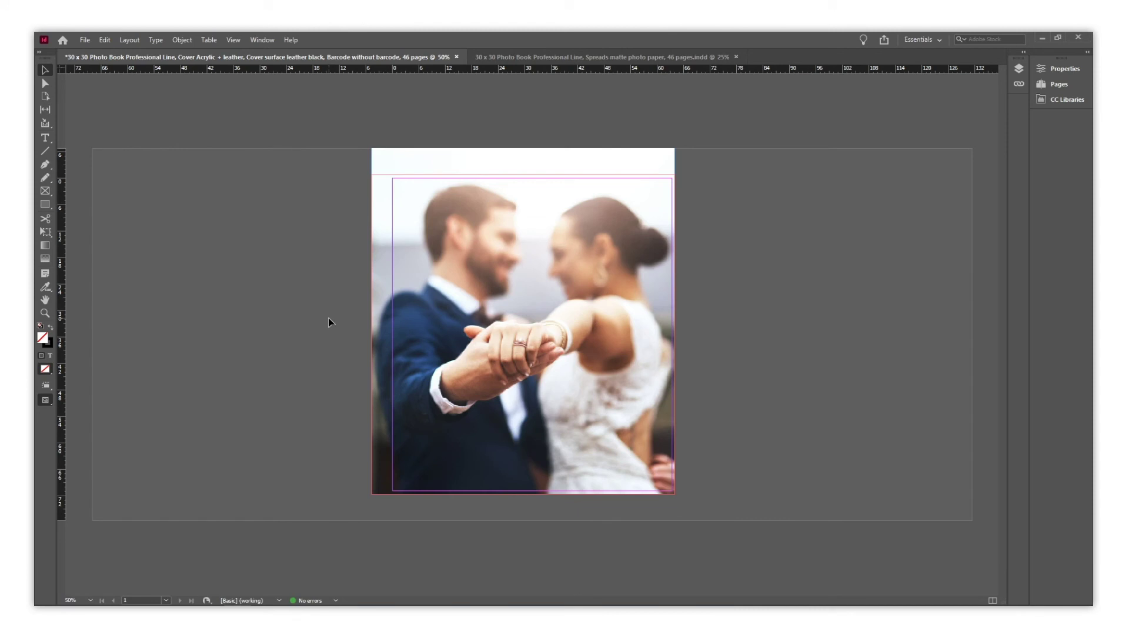
left_click(515, 57)
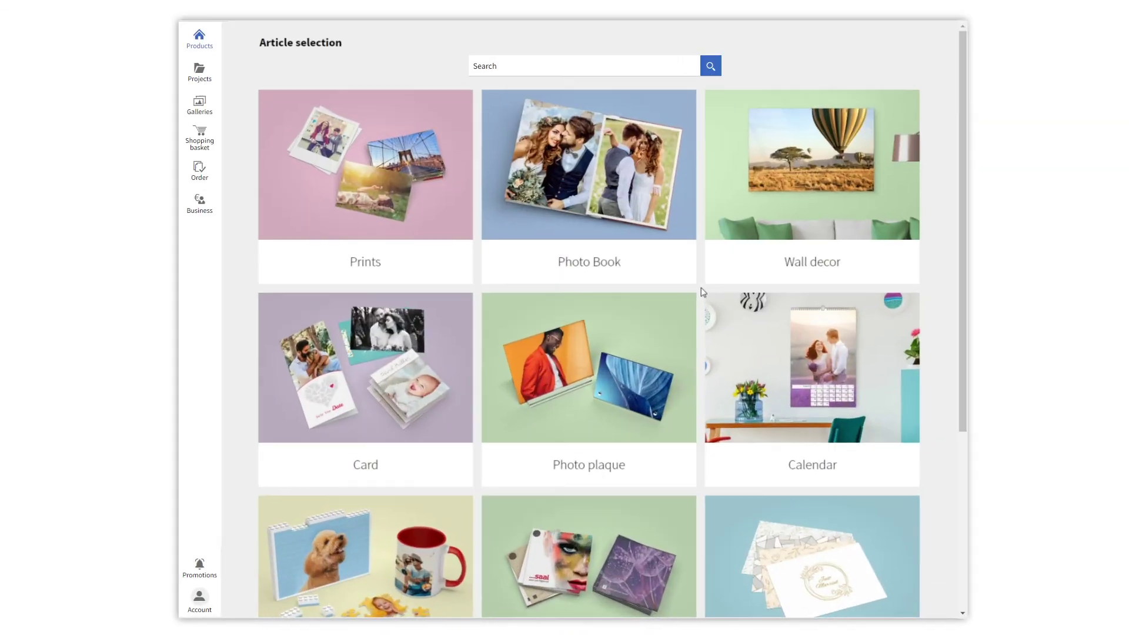
Choose the 30 x 30 Photo Book Professional Line and start designing it.
left_click(595, 188)
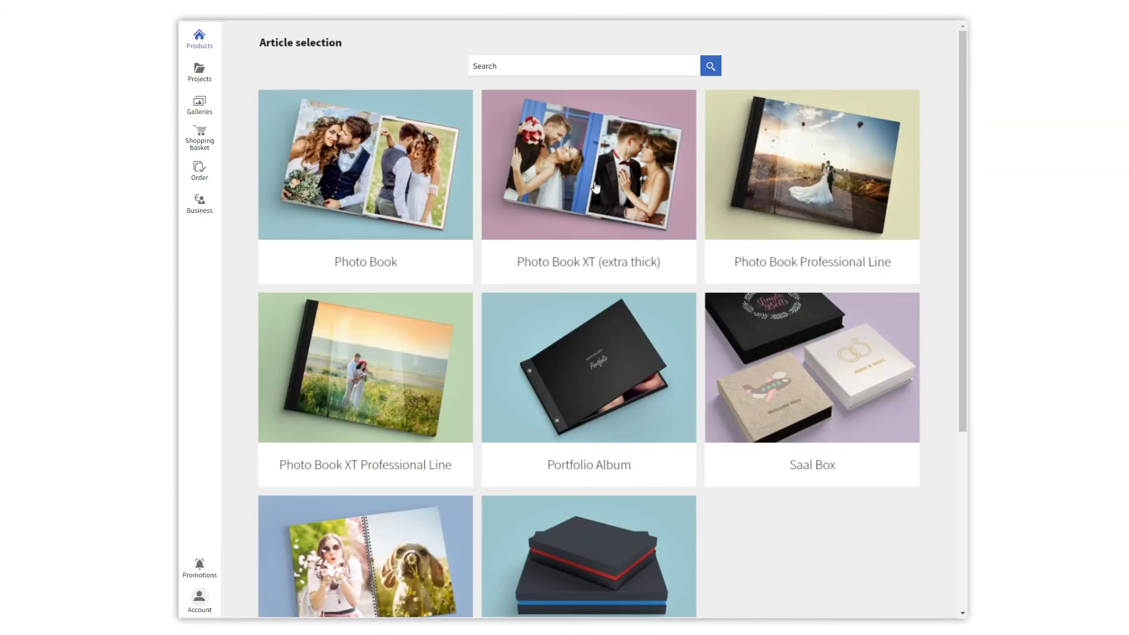
left_click(789, 184)
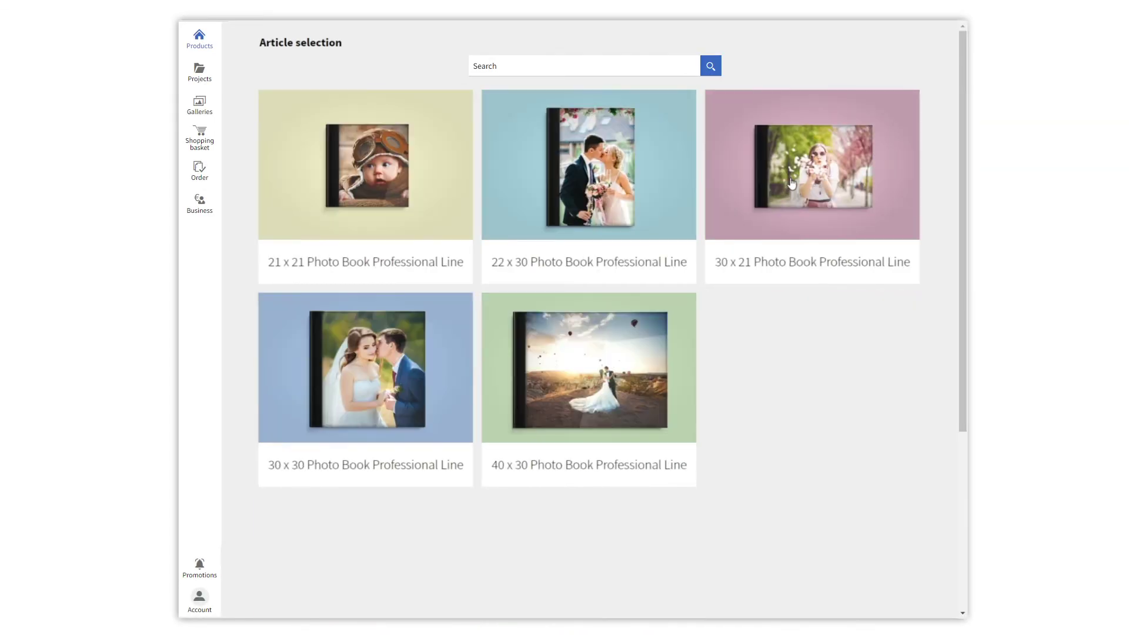
left_click(412, 365)
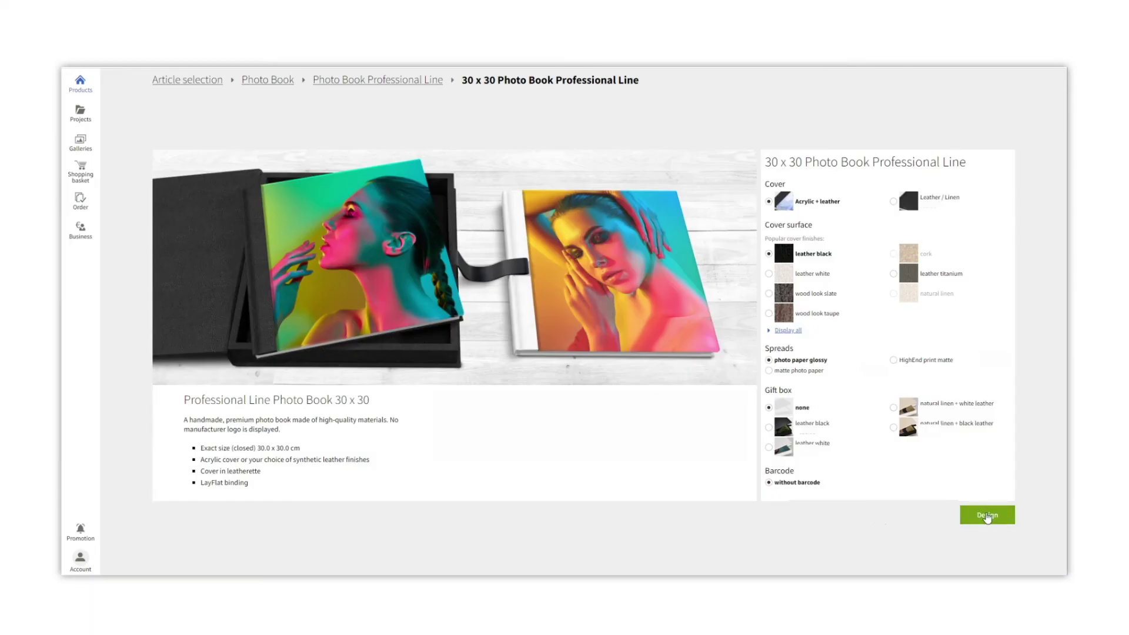
left_click(988, 515)
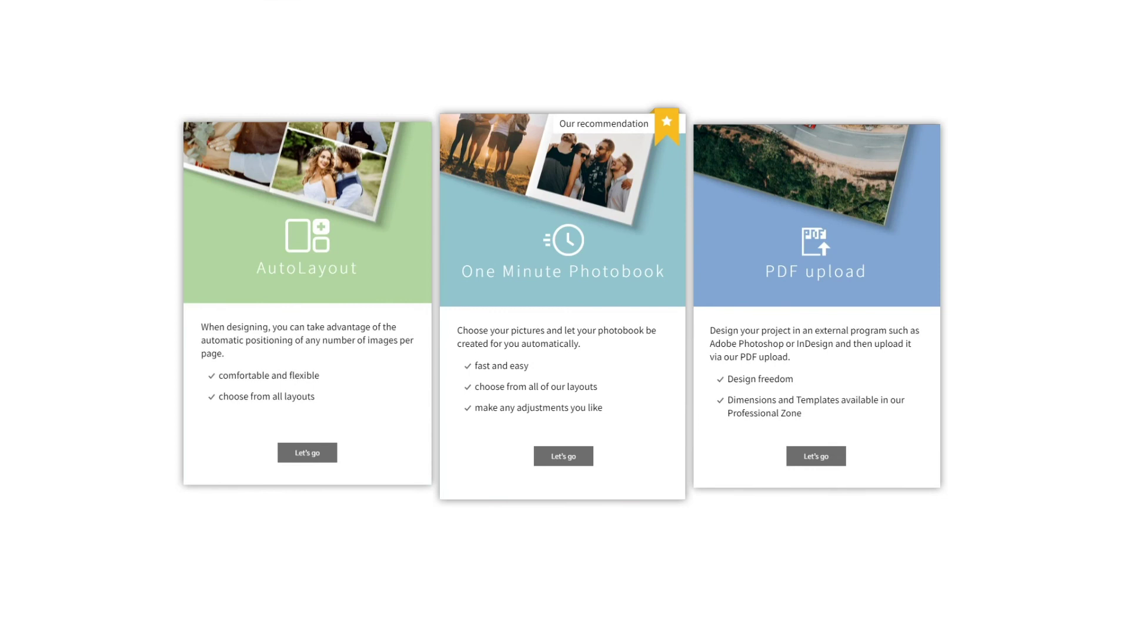
Upload both wedding PDFs from this computer using the PDF upload option.
left_click(821, 470)
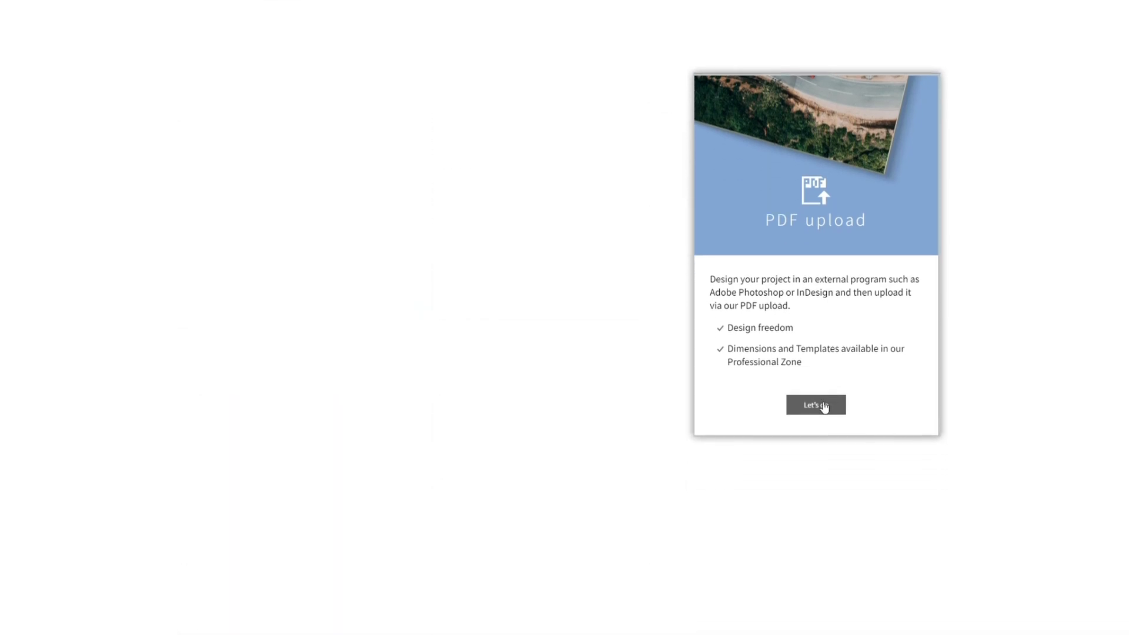
left_click(587, 346)
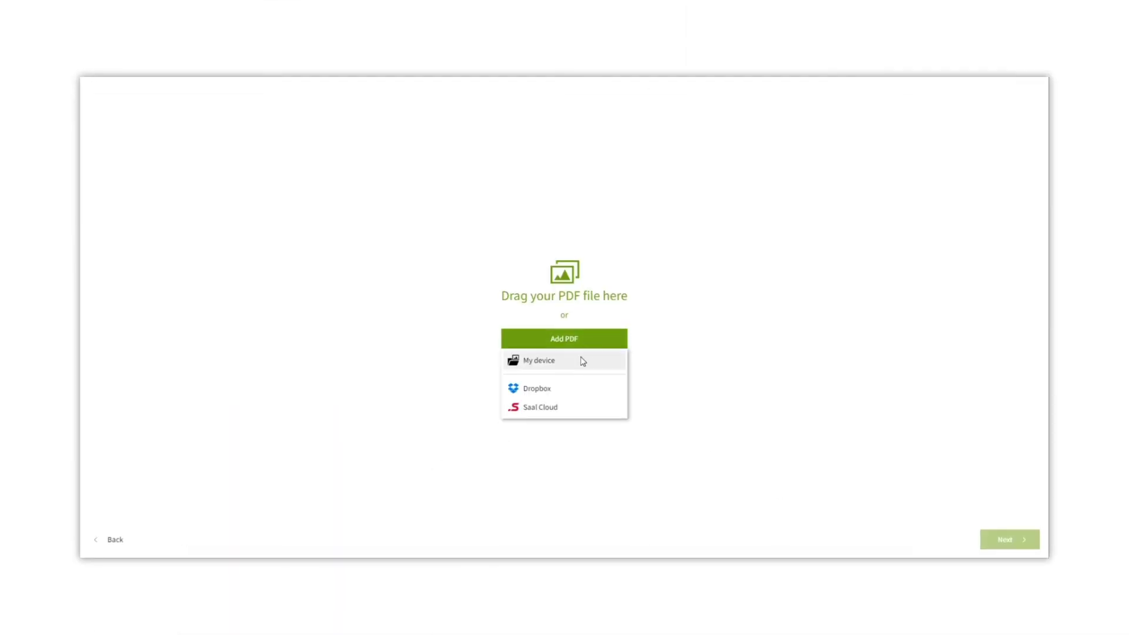
left_click(582, 360)
left_click_drag(566, 265, 567, 241)
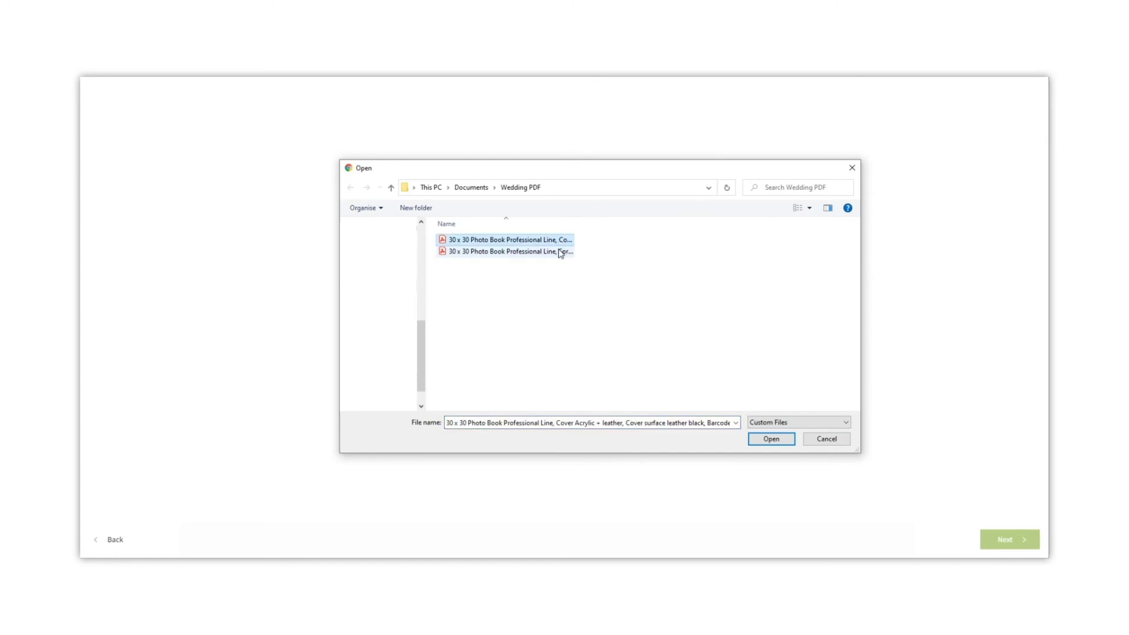
left_click(772, 438)
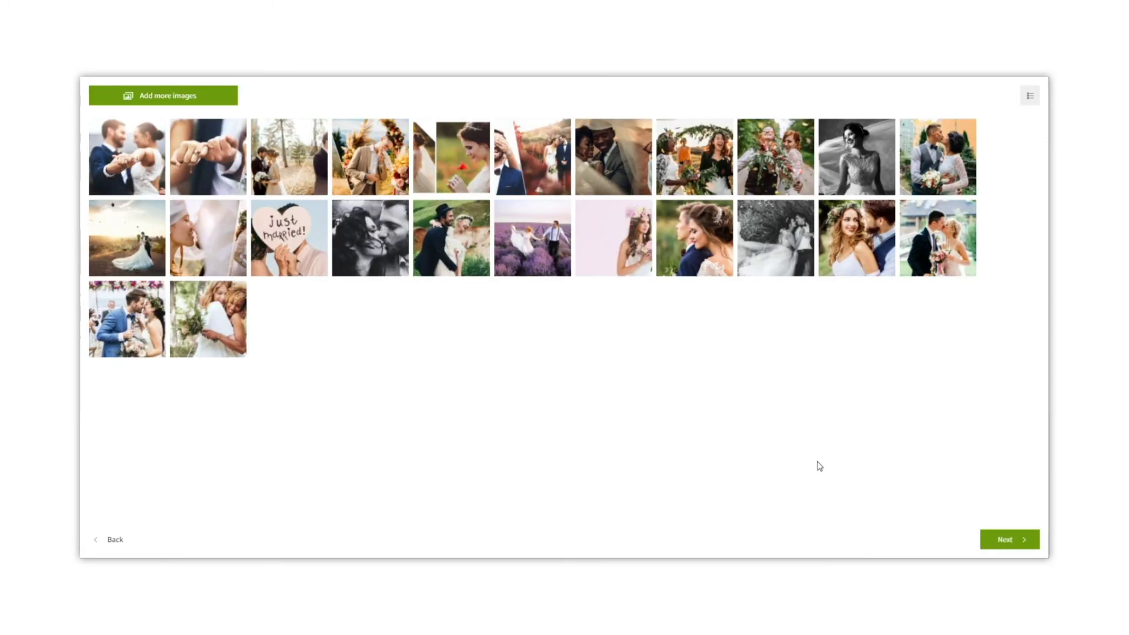
Title the project 'Wedding Portfolio' and open it in the photo book designer.
left_click(1003, 539)
type("Wedding Portfolio")
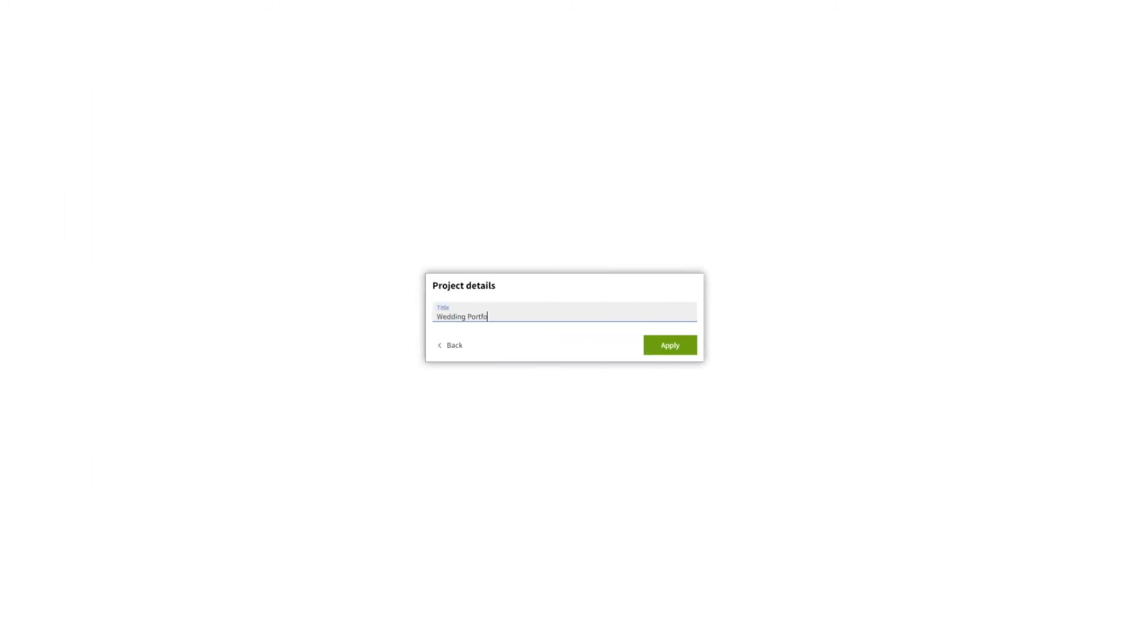
left_click(668, 350)
Move the Page 7/8 spread ahead of Page 5/6 and add a blank spread after the cover.
left_click(388, 515)
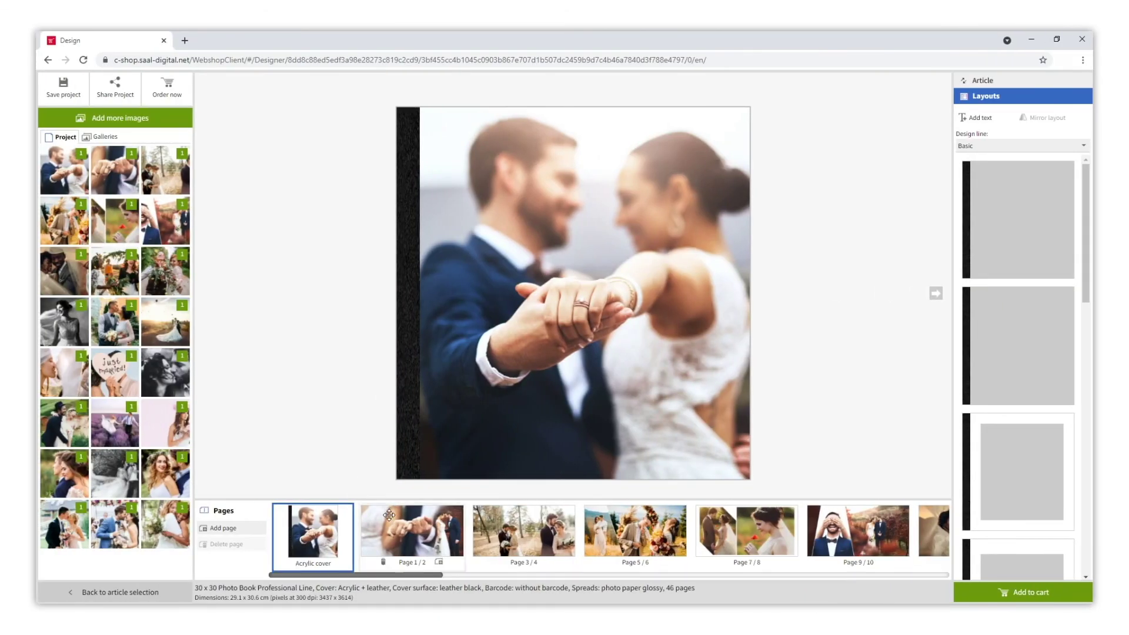
left_click(515, 523)
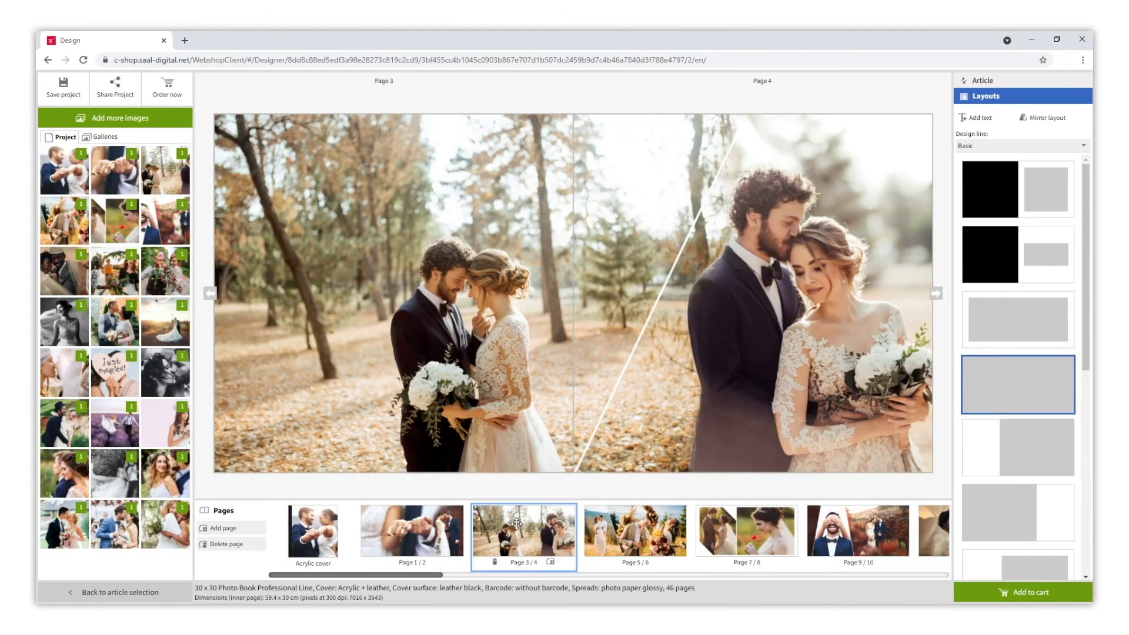
left_click(623, 528)
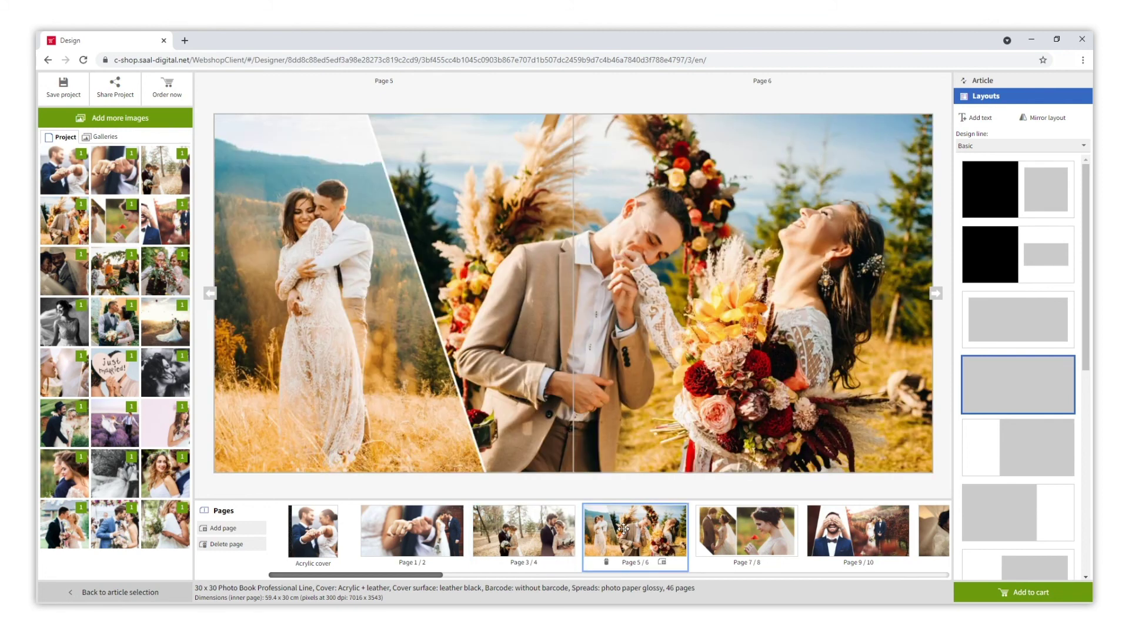
left_click(711, 530)
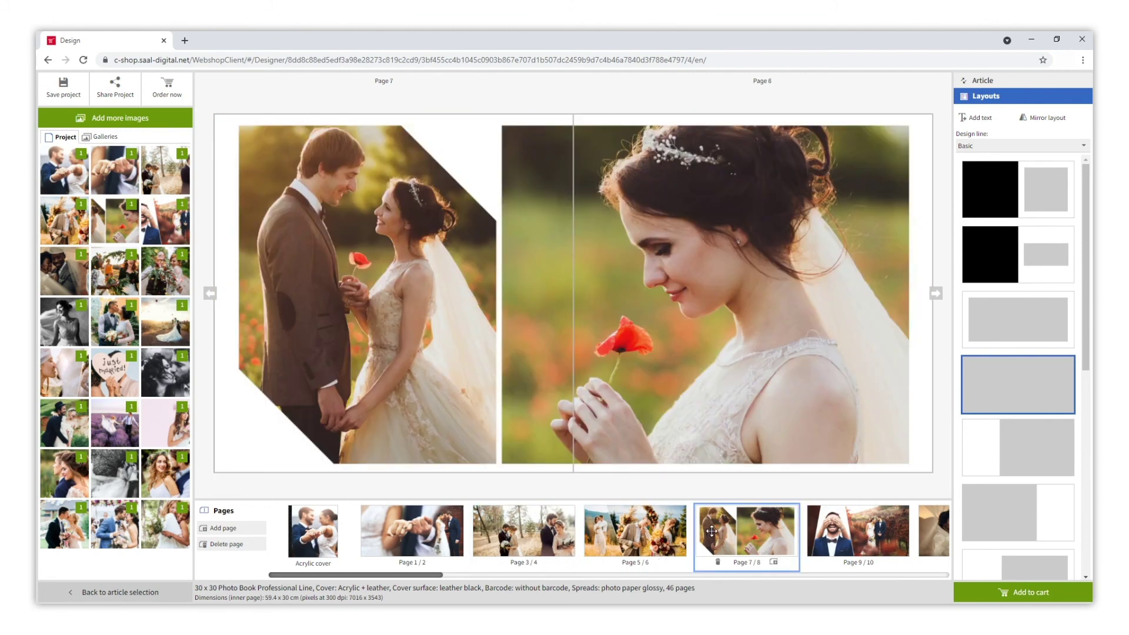
left_click_drag(712, 531, 581, 530)
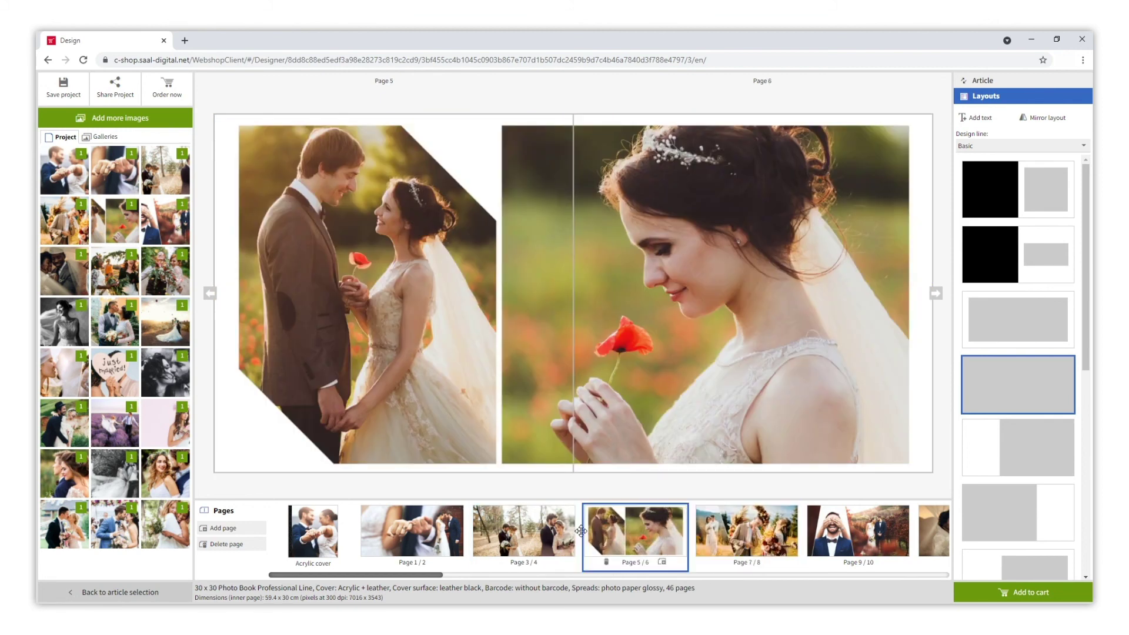
left_click(317, 535)
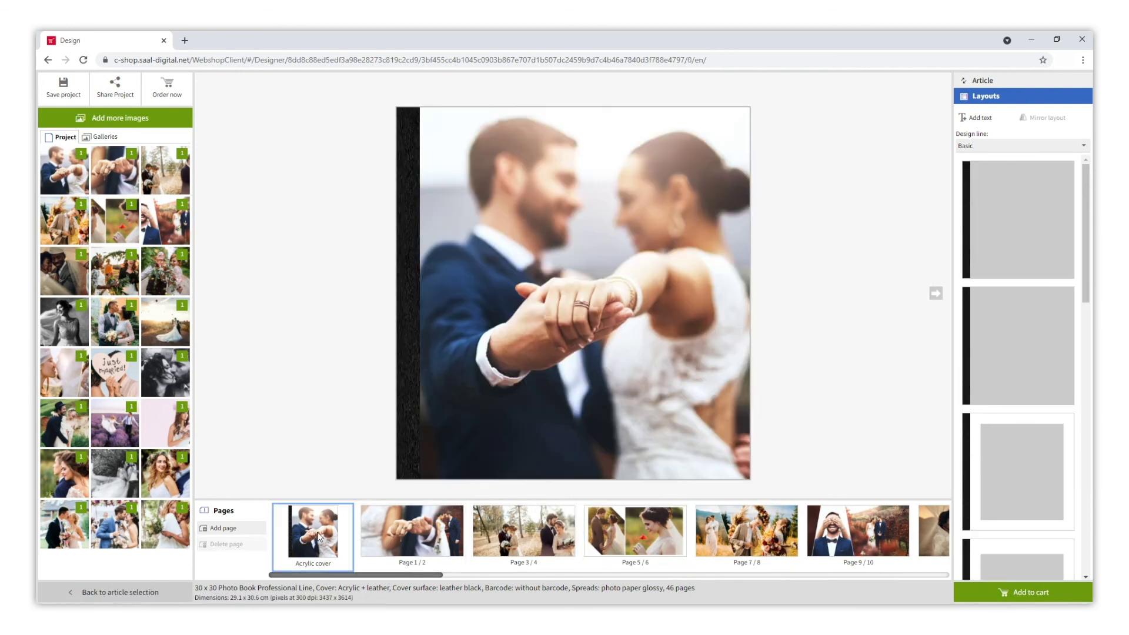
left_click(223, 528)
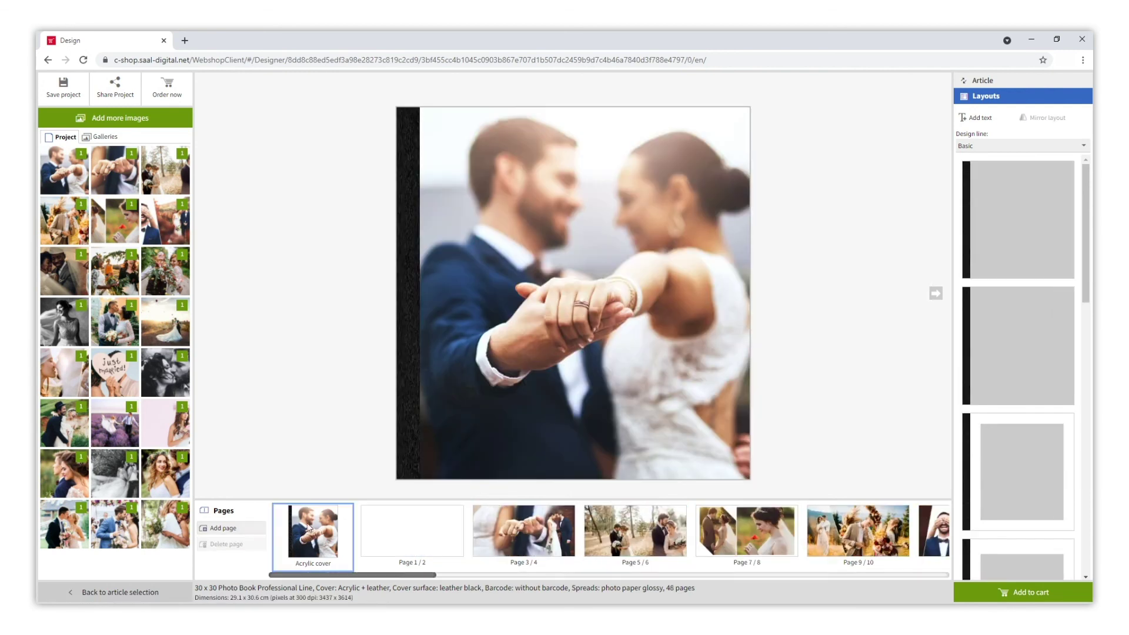
Put the bouquet photo IMG_023 on Page 2 in a smaller centred frame, keeping the design line unchanged.
left_click(376, 526)
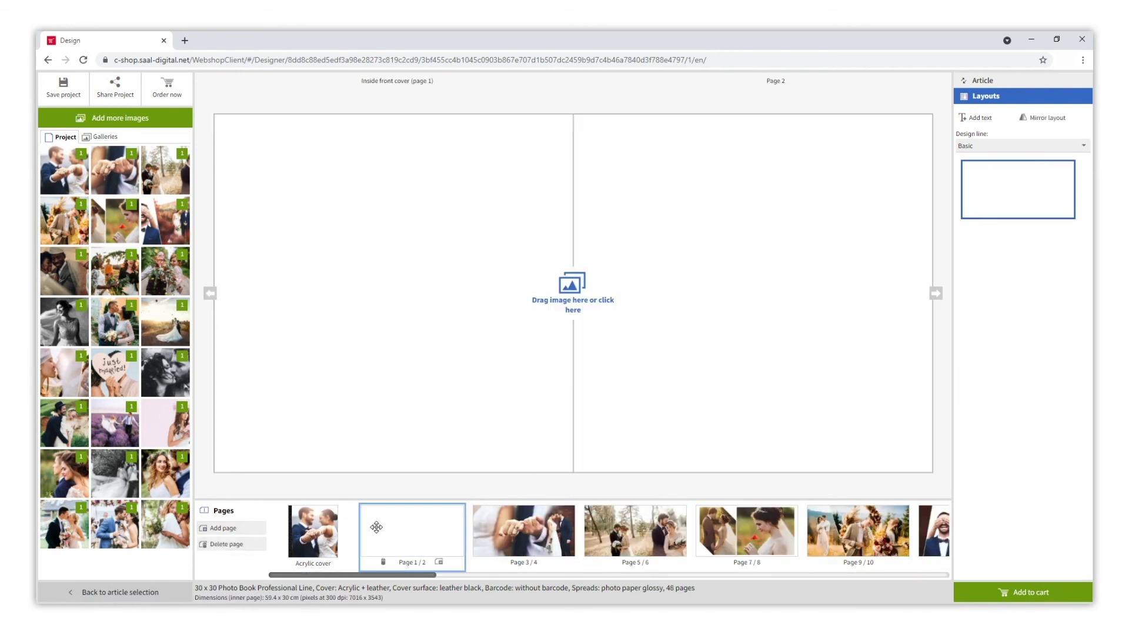
left_click(566, 296)
left_click(472, 290)
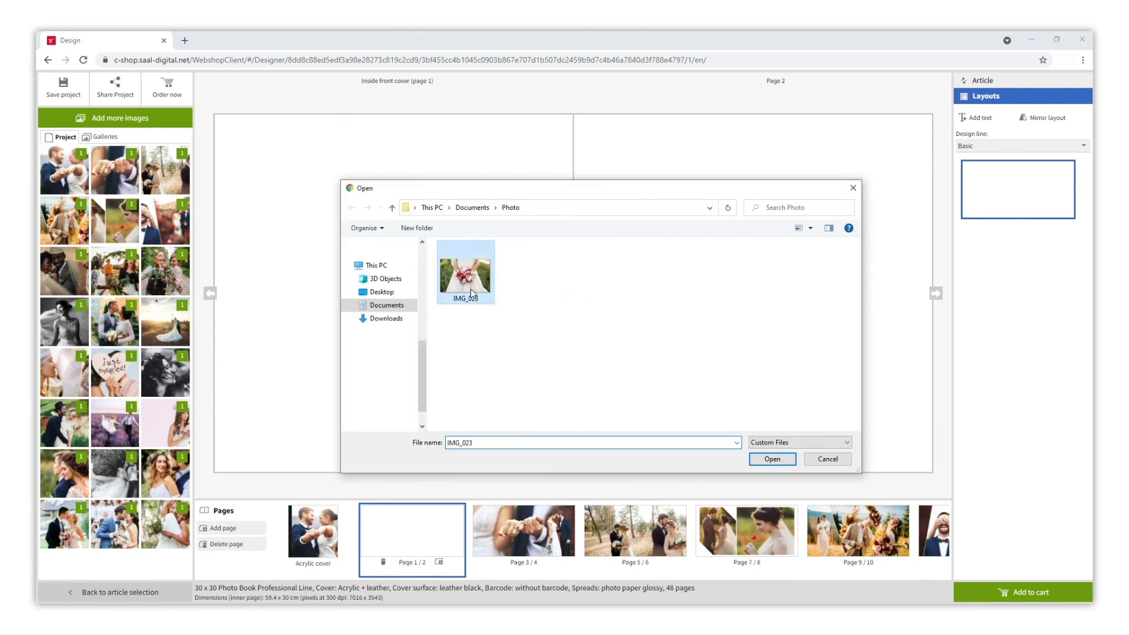
left_click(757, 461)
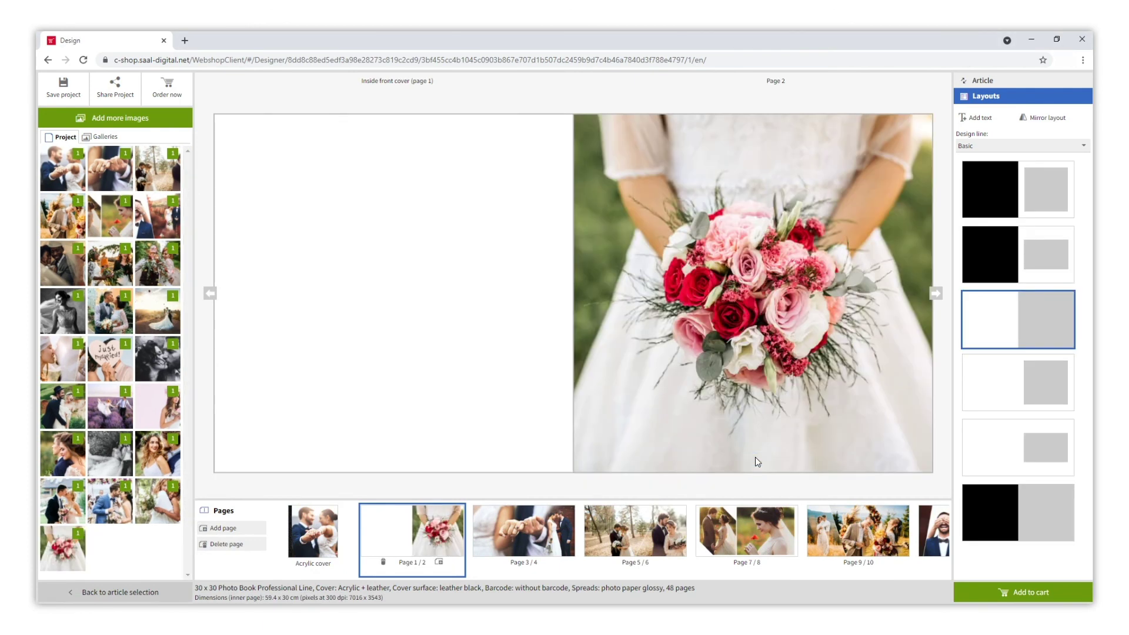
left_click(991, 383)
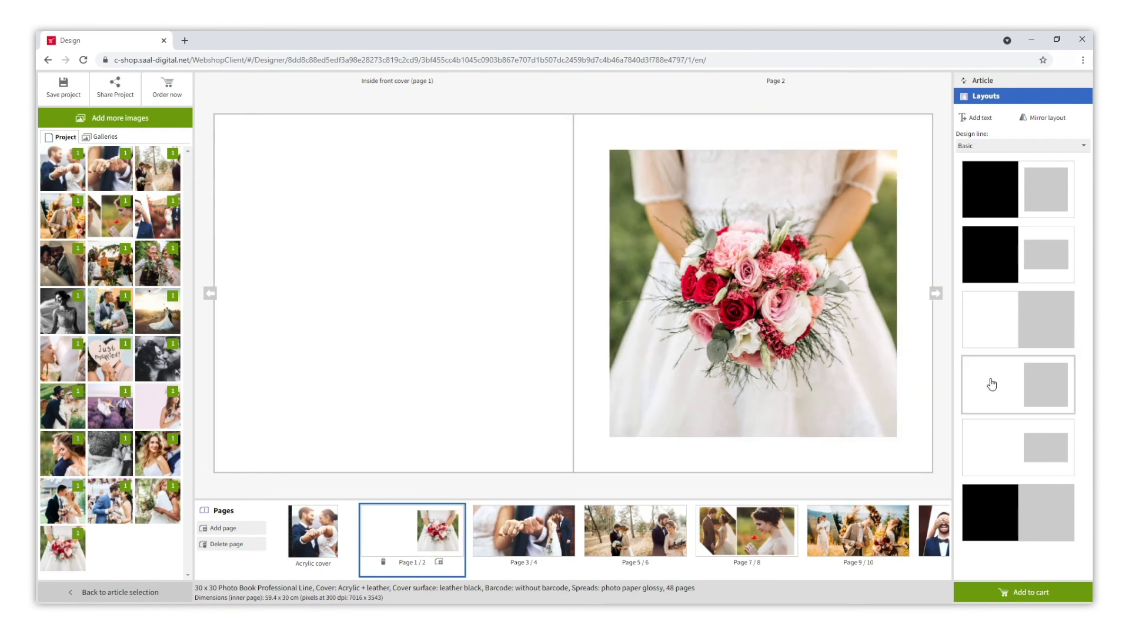
left_click(1035, 147)
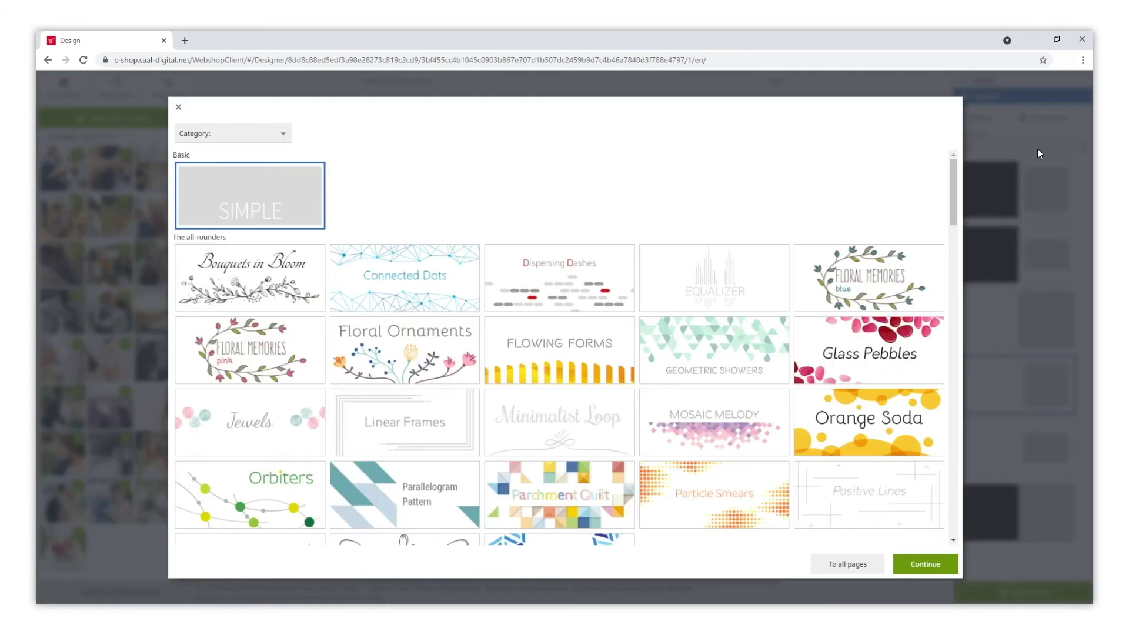
left_click(179, 107)
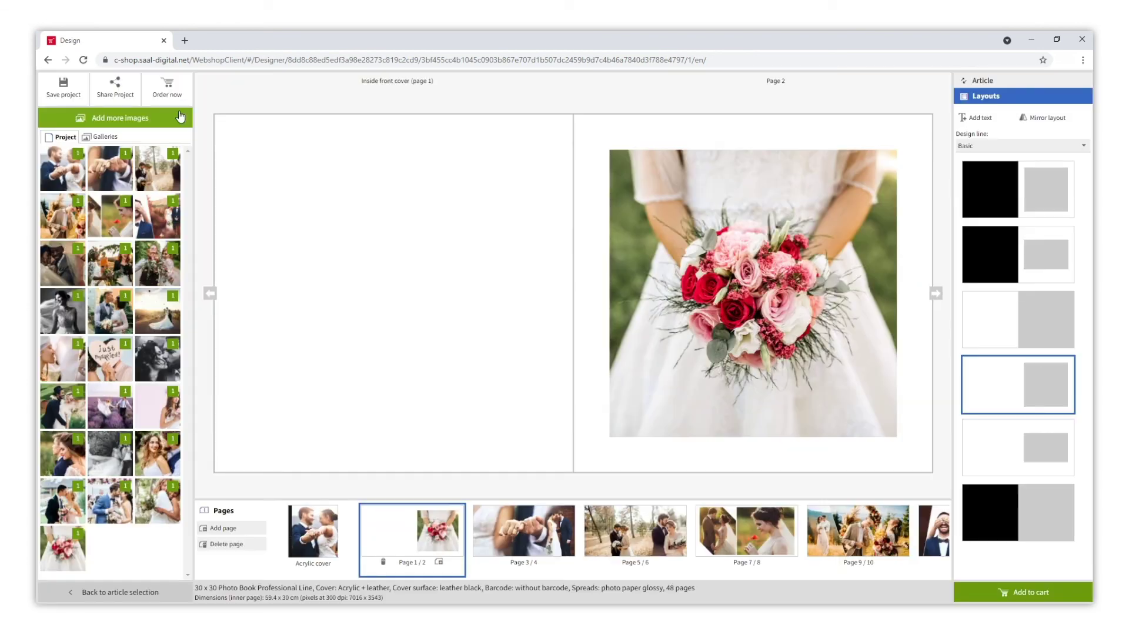